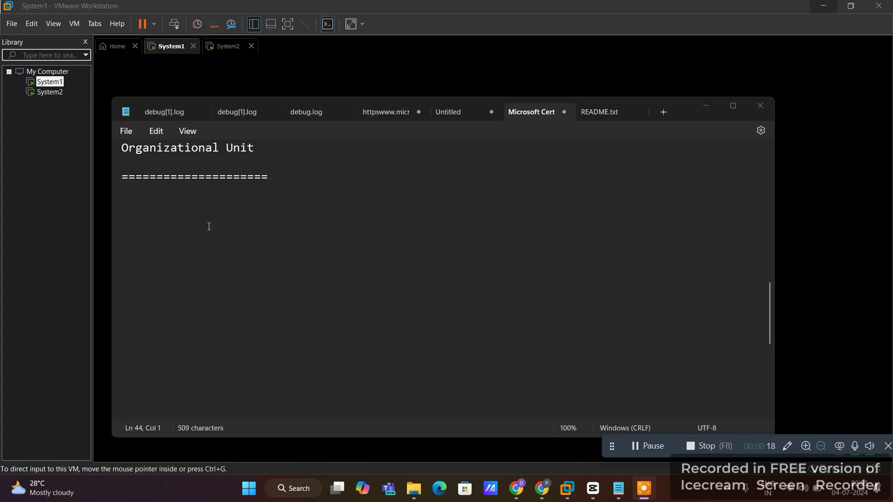
Put away the Notepad notes headed 'Organizational Unit' to reveal the System1 VM console.
drag(264, 149, 117, 154)
click(141, 165)
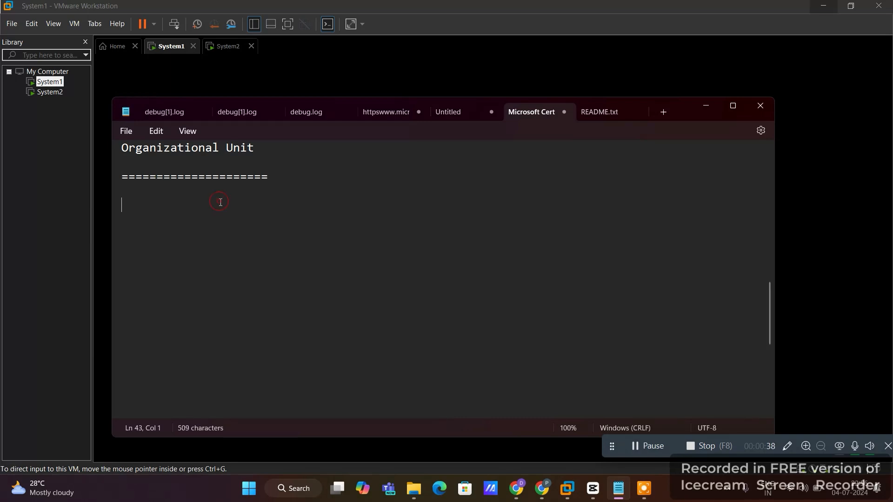
click(705, 105)
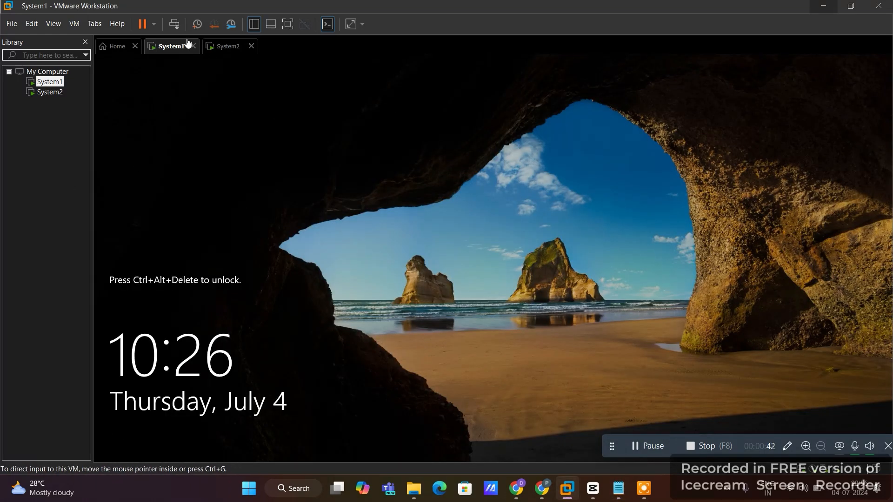
Sign in to System1 through Other user as administrator with the account password, replacing u5.
click(176, 24)
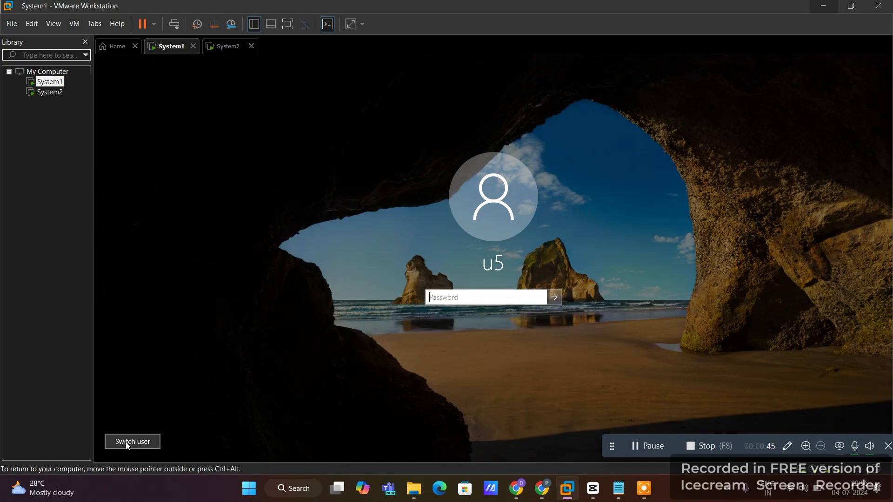
click(126, 443)
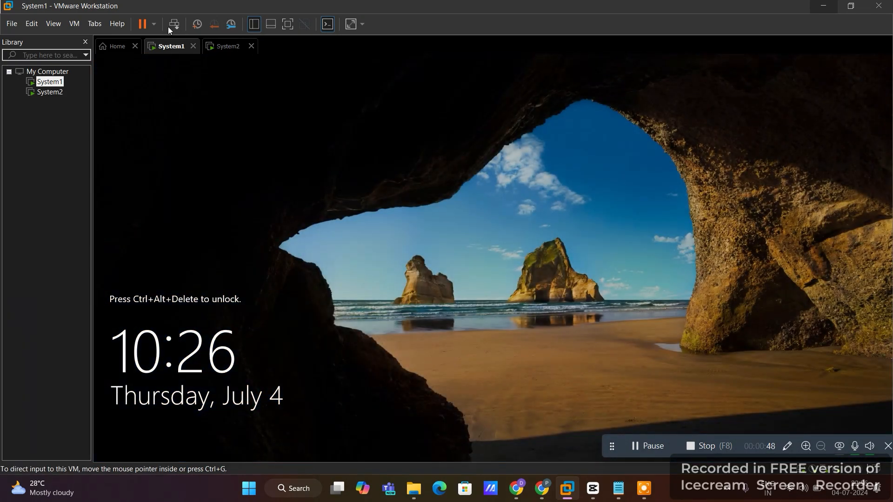
click(175, 25)
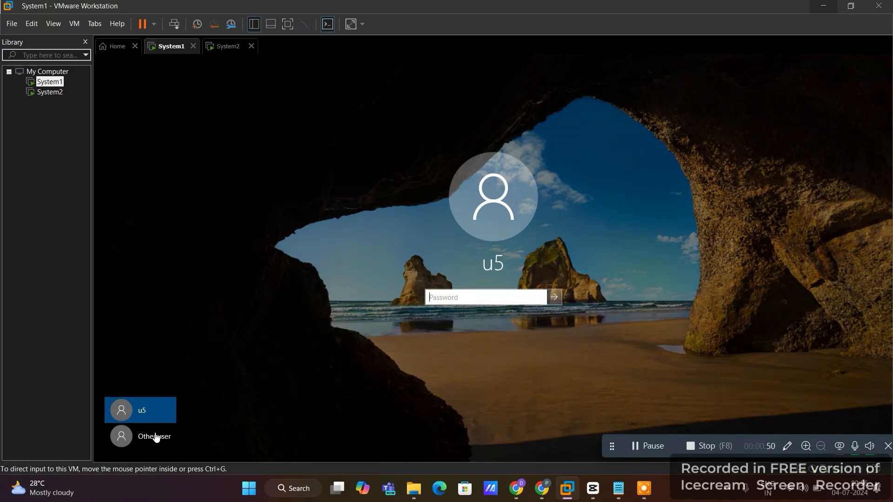
click(156, 436)
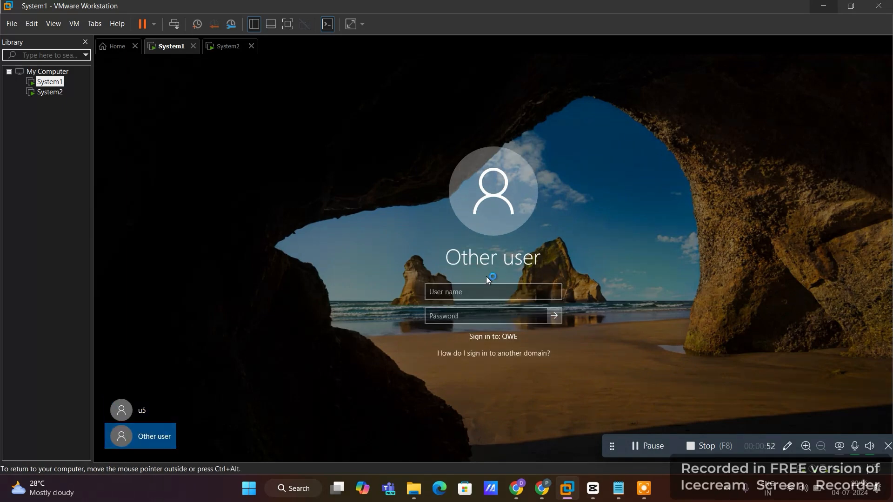
click(475, 295)
text(administr)
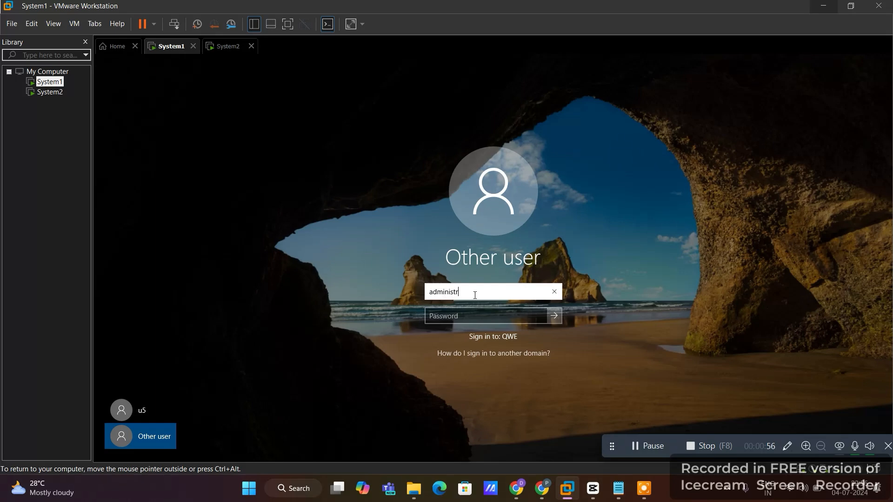
text(ator)
key(Tab)
text(•)
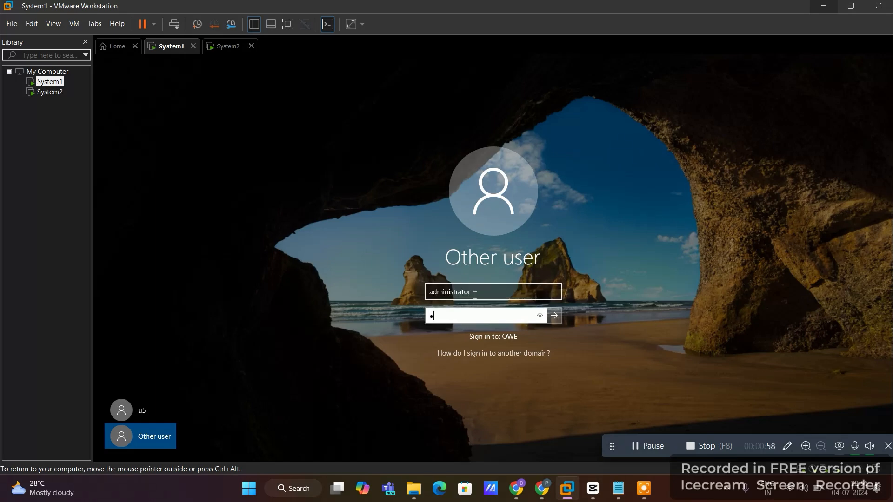
text(•••••••)
key(Return)
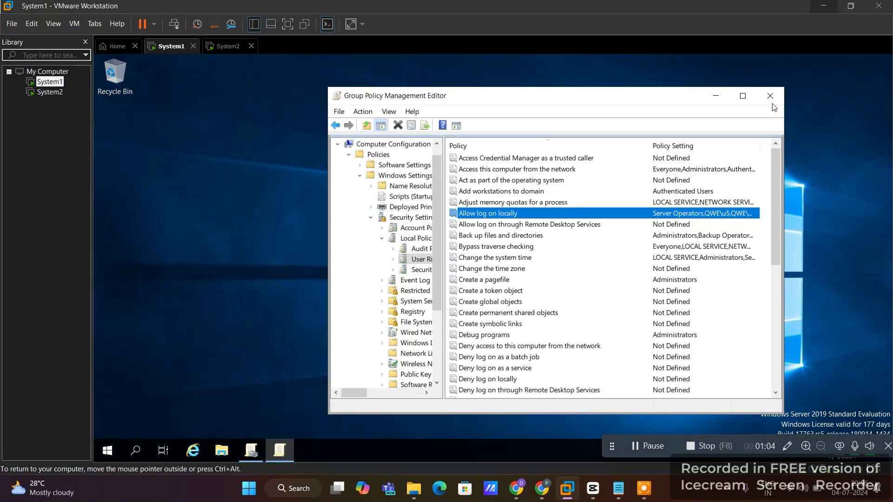
Close the Group Policy Management Editor and the Group Policy Management console.
click(771, 99)
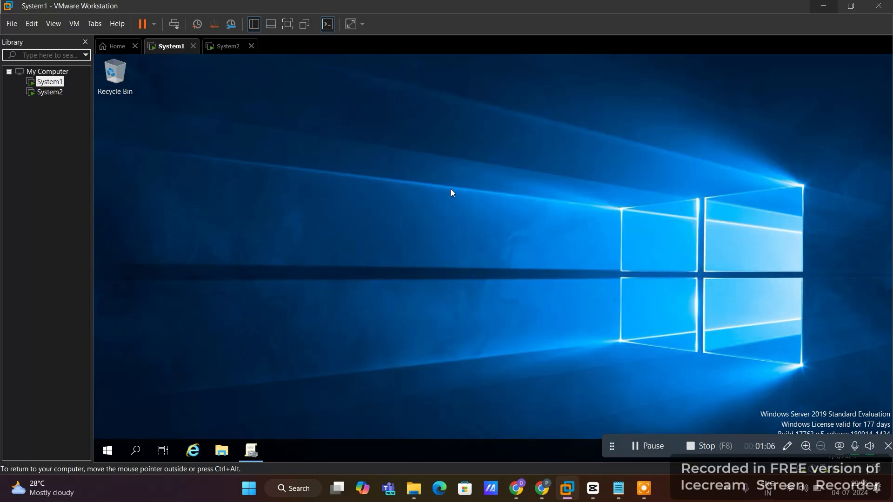
click(255, 454)
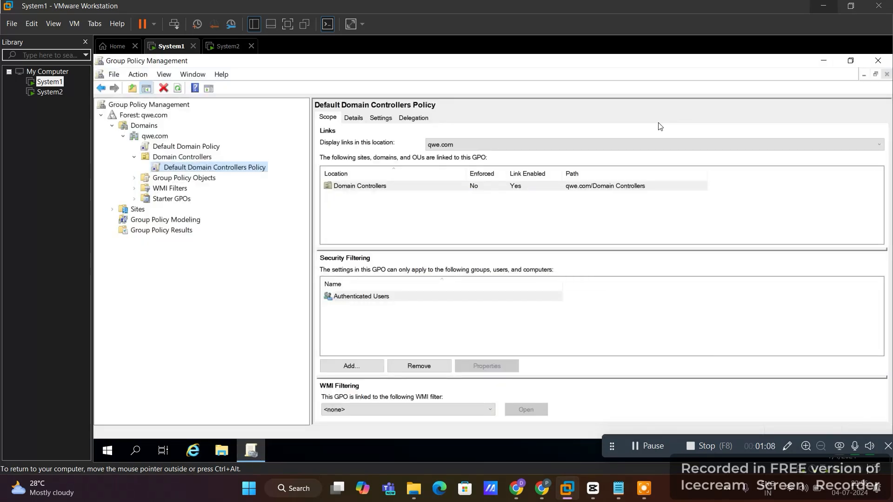
click(878, 61)
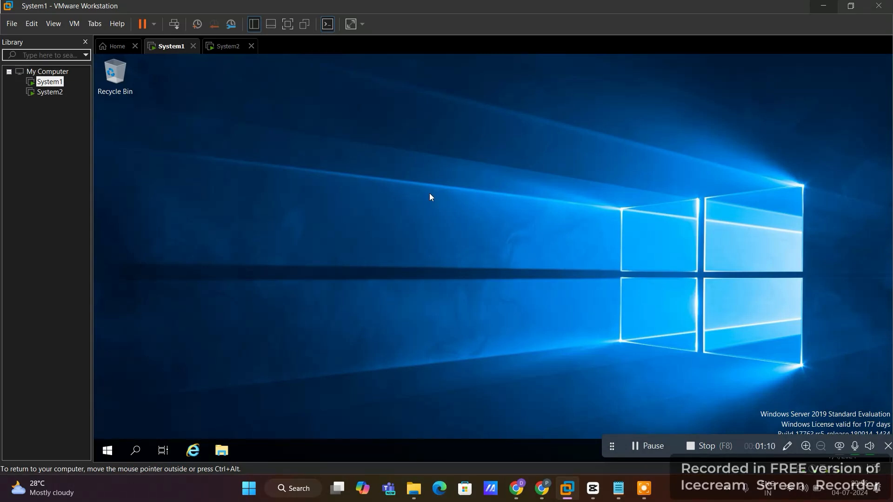
Launch Active Directory Users and Computers by running dsa.msc.
key(super+r)
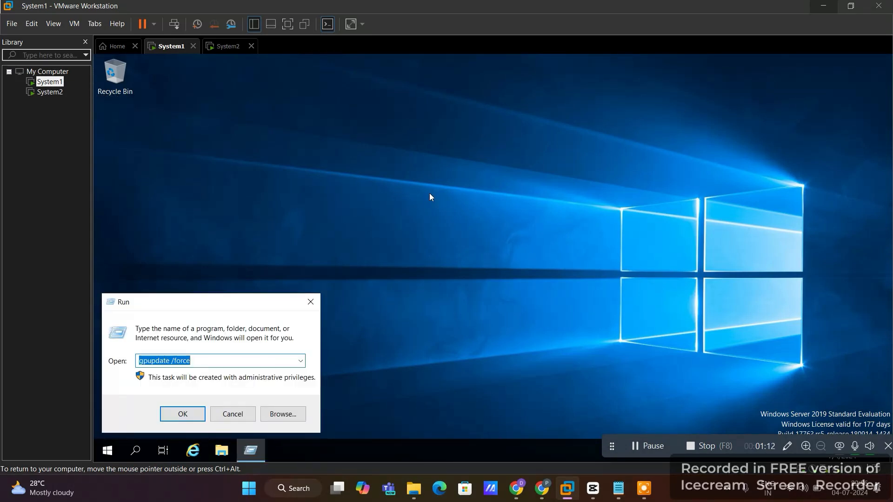
text(dsa.msc)
key(Return)
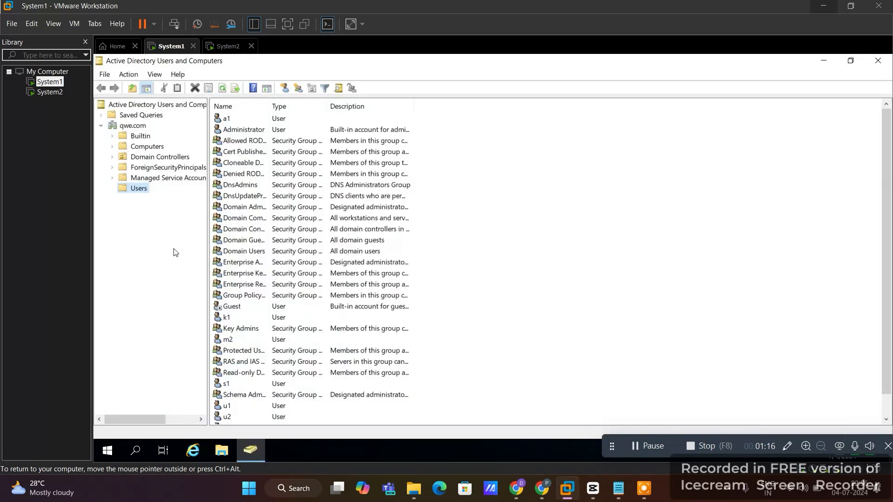
Add an organizational unit named 'Market' directly under the qwe.com domain.
click(132, 127)
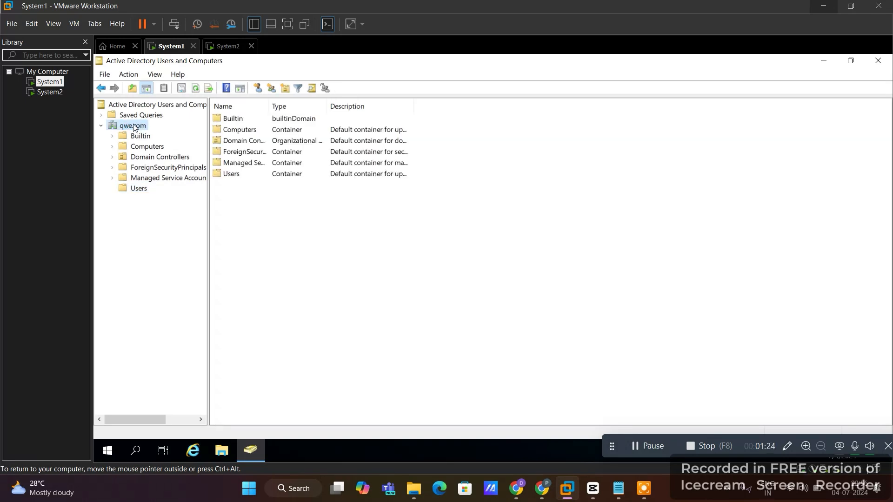
right_click(134, 127)
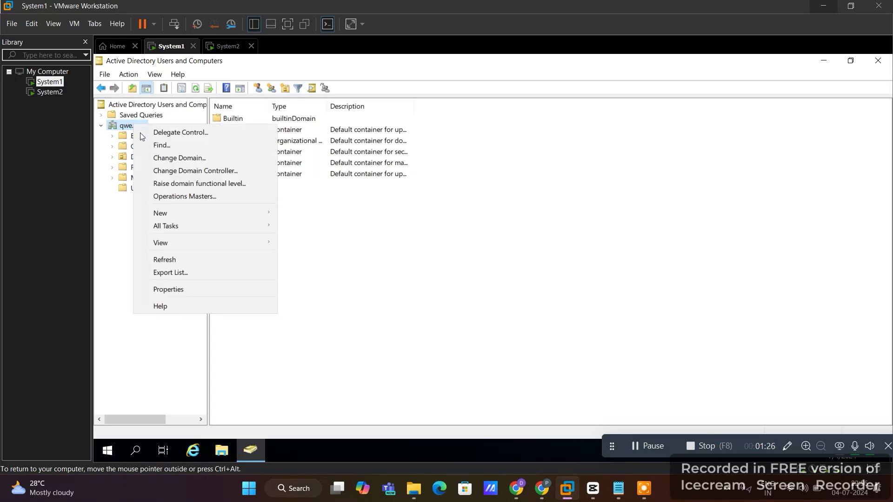
mouse_move(167, 213)
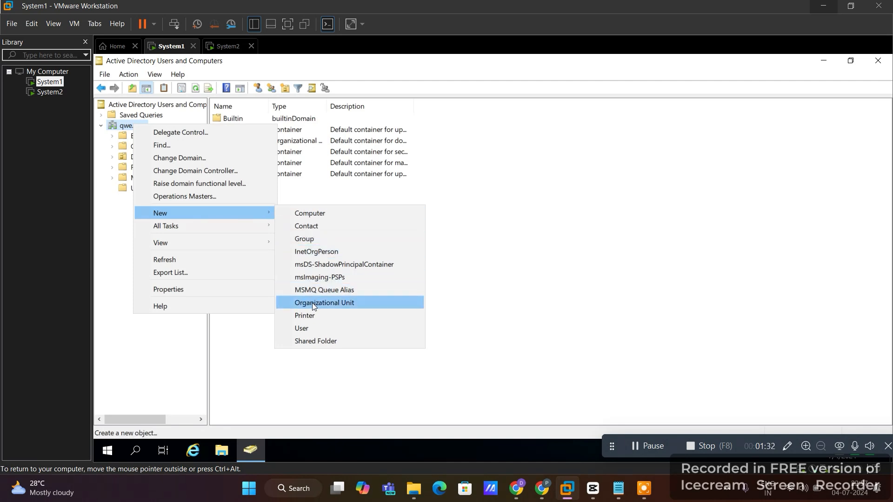
click(337, 302)
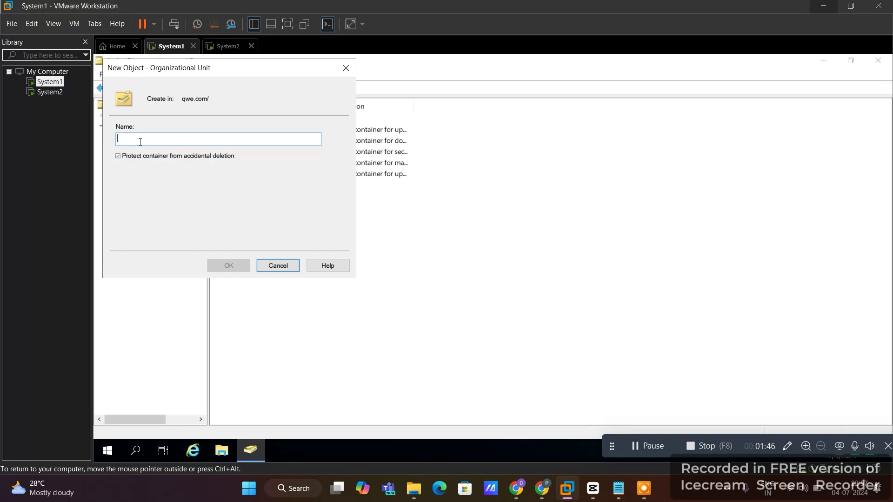
text(M)
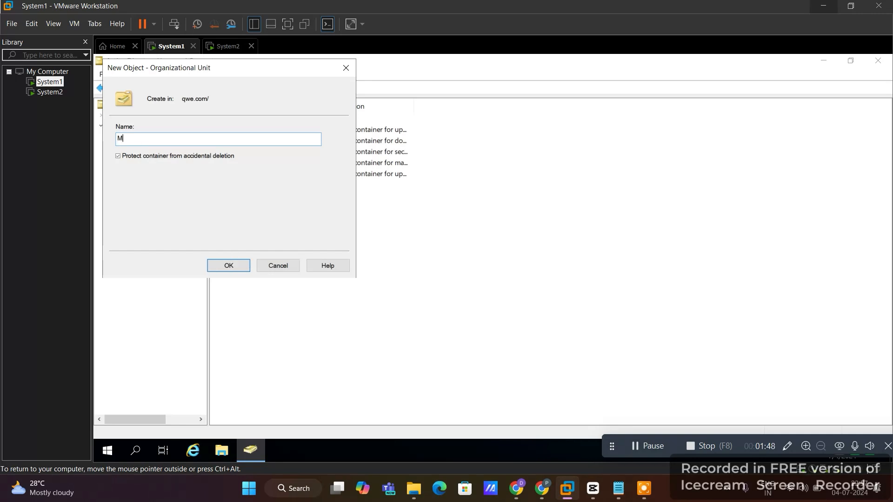
text(arket)
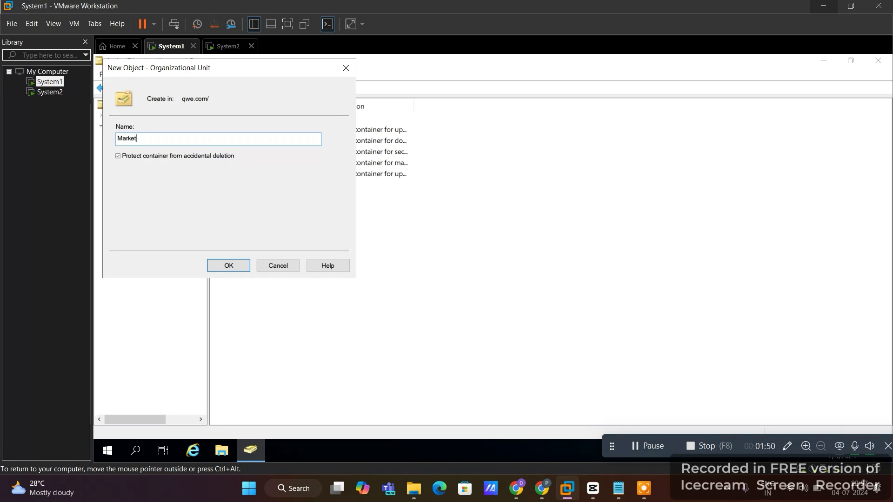
click(232, 267)
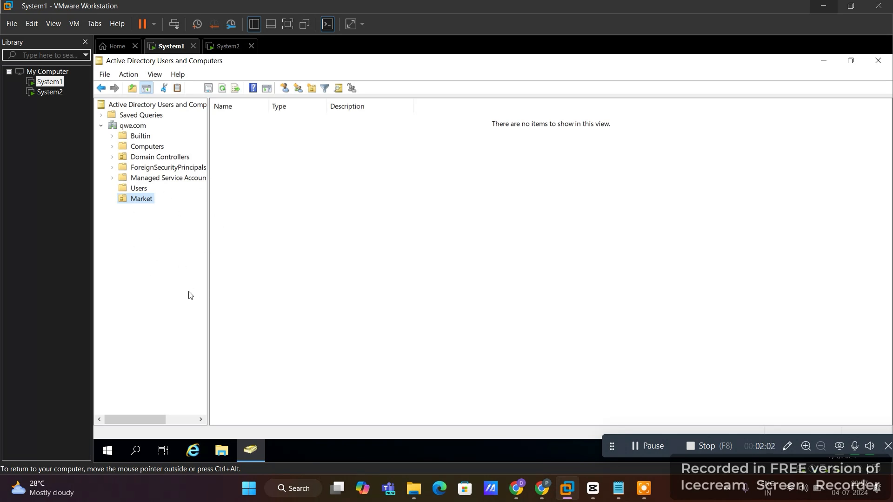
Select the Market unit in the VM, keeping its name unchanged.
click(654, 445)
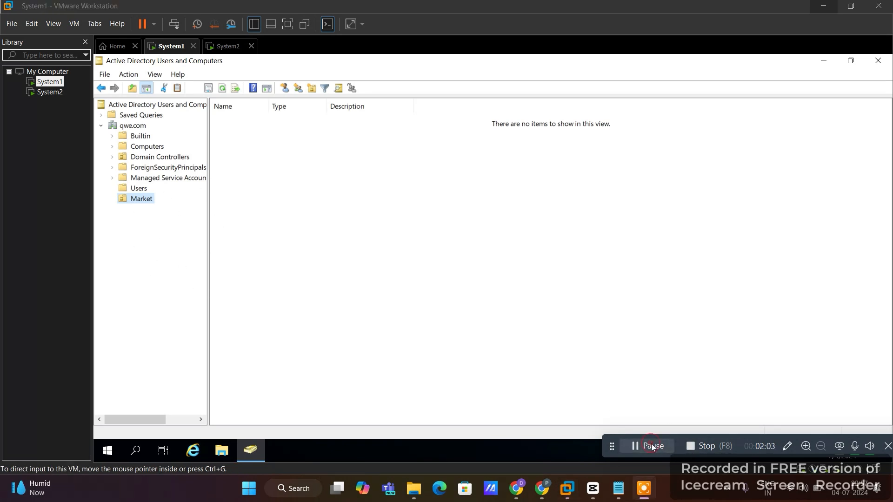
click(145, 203)
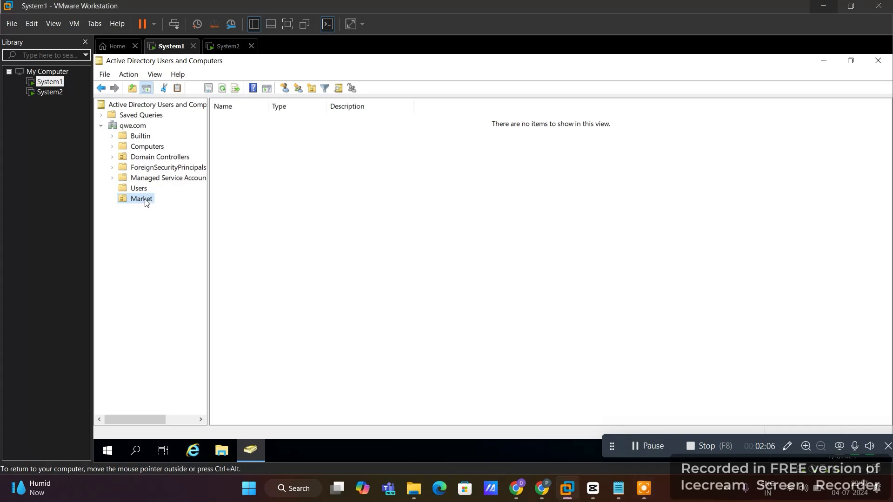
key(F2)
click(241, 216)
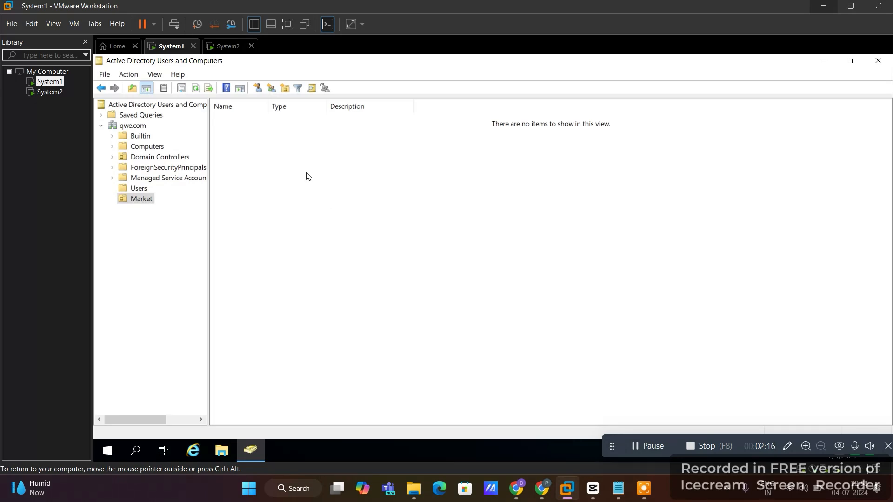
Create user m1 in Market with 'User must change password at next logon' cleared.
click(261, 92)
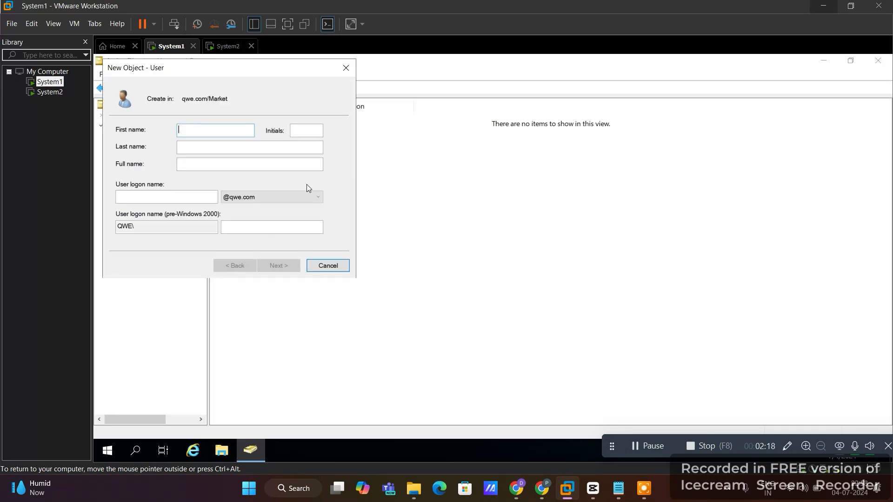
text(m1)
key(Tab)
key(Tab)
key(Tab)
text(m1)
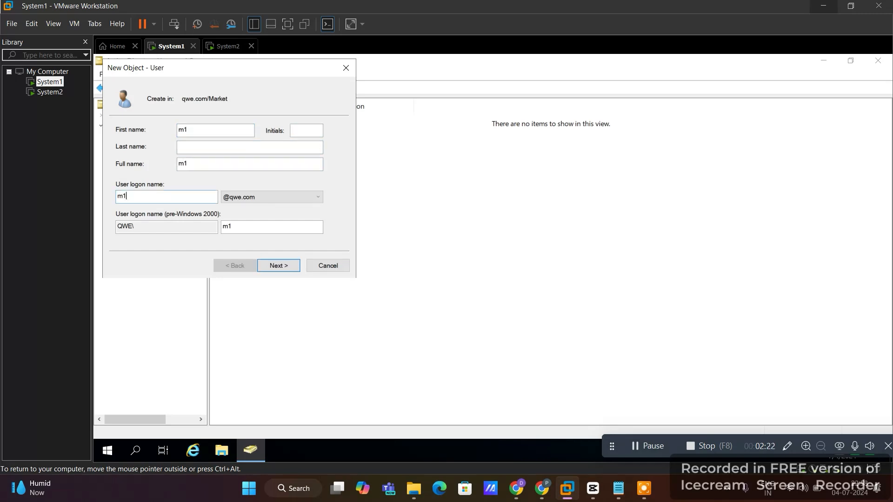
click(272, 270)
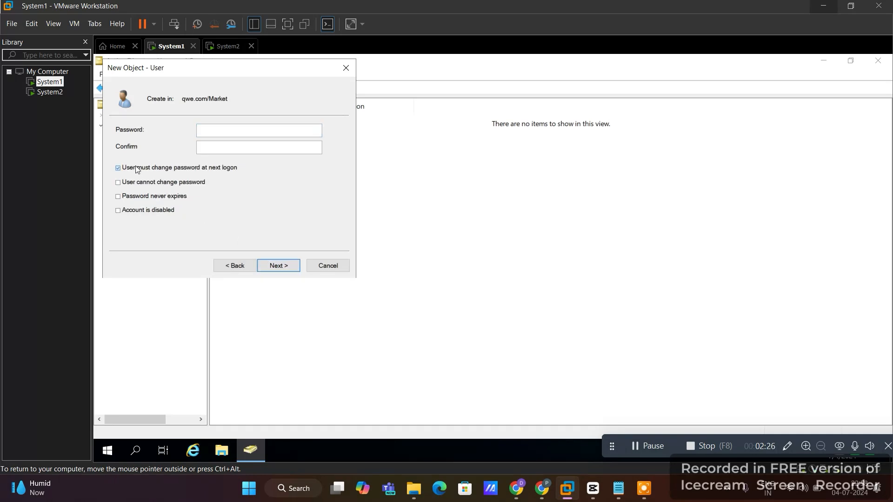
click(137, 170)
click(289, 267)
click(283, 268)
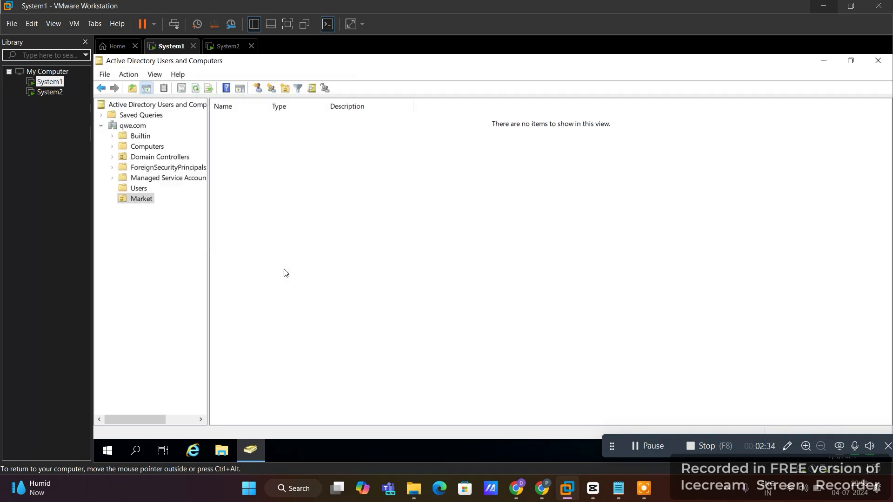
click(285, 193)
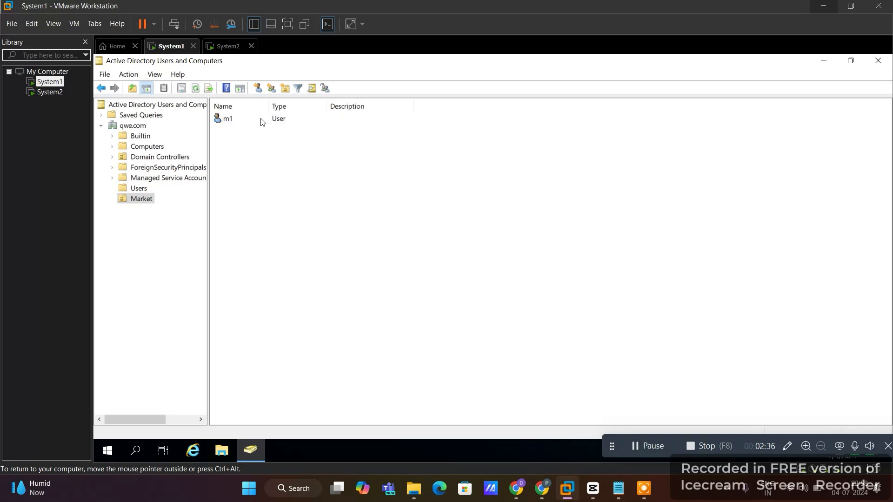
Start a new user in Market with first name 'm' and logon name 'm2'.
click(141, 188)
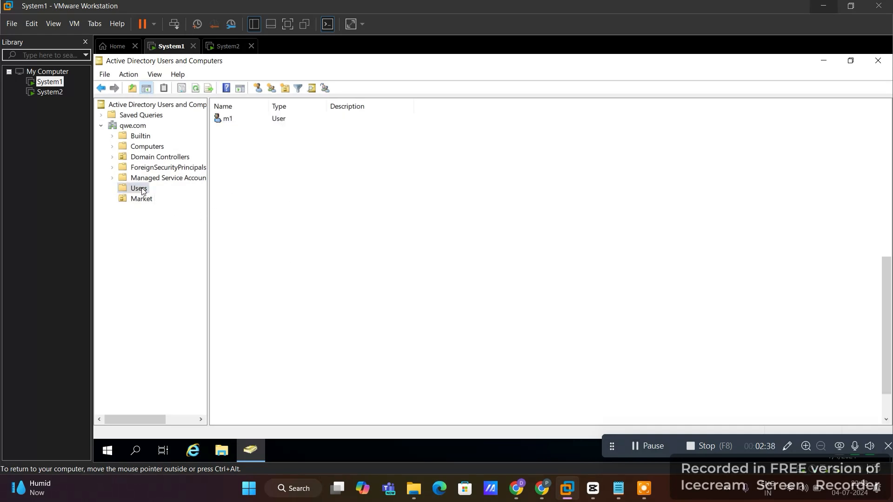
click(144, 199)
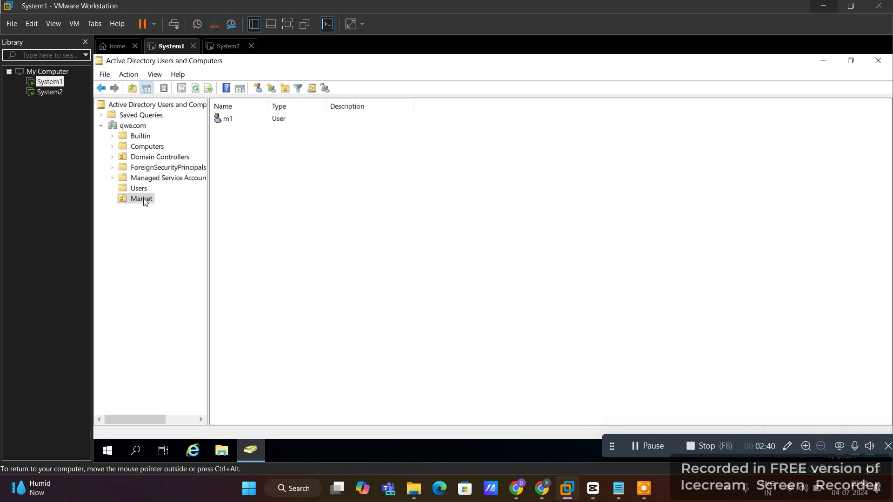
right_click(145, 199)
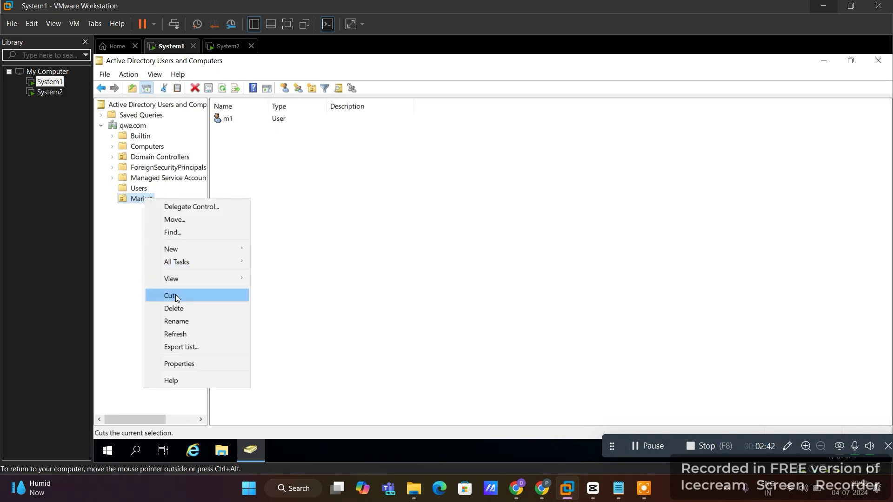
mouse_move(177, 253)
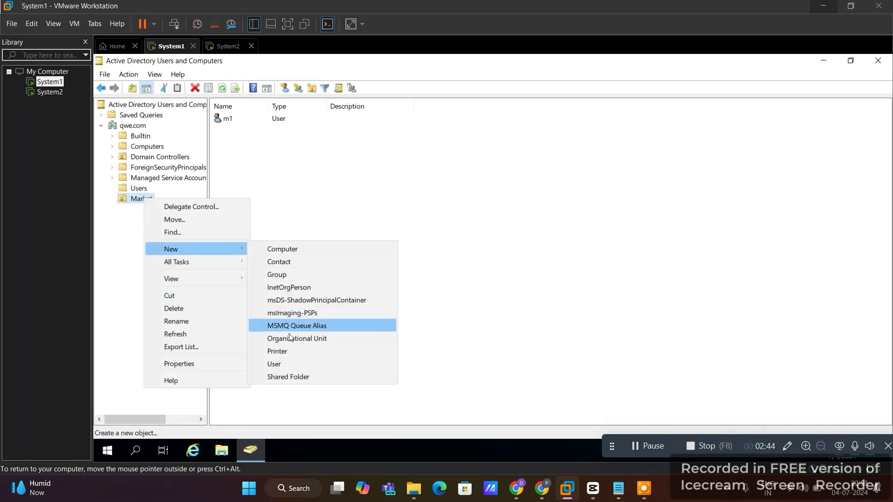
click(284, 365)
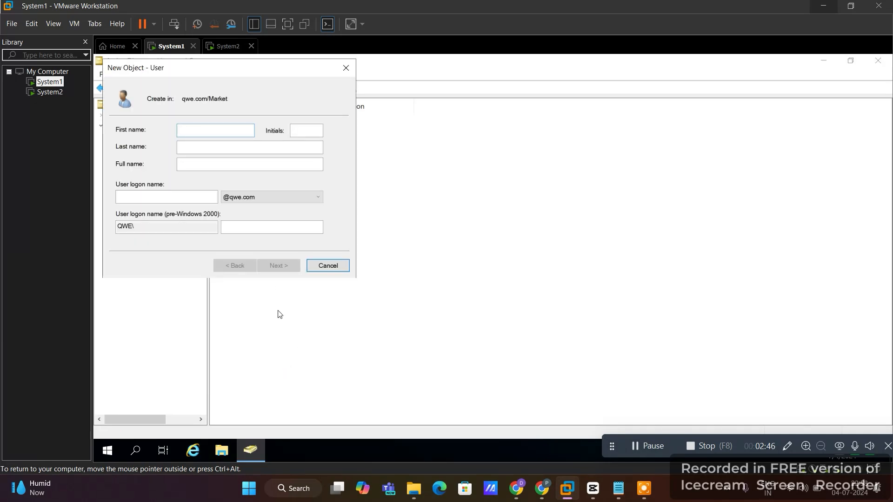
text(m)
key(Tab)
key(Tab)
key(Tab)
text(m2)
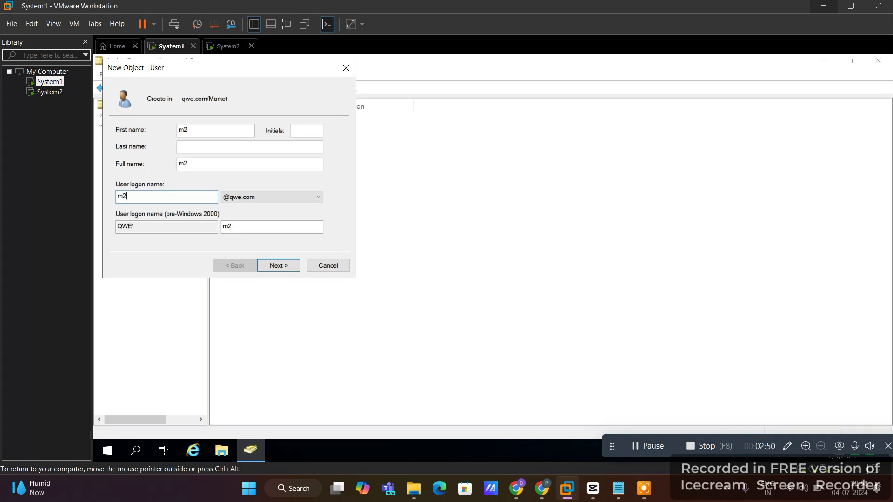
click(285, 267)
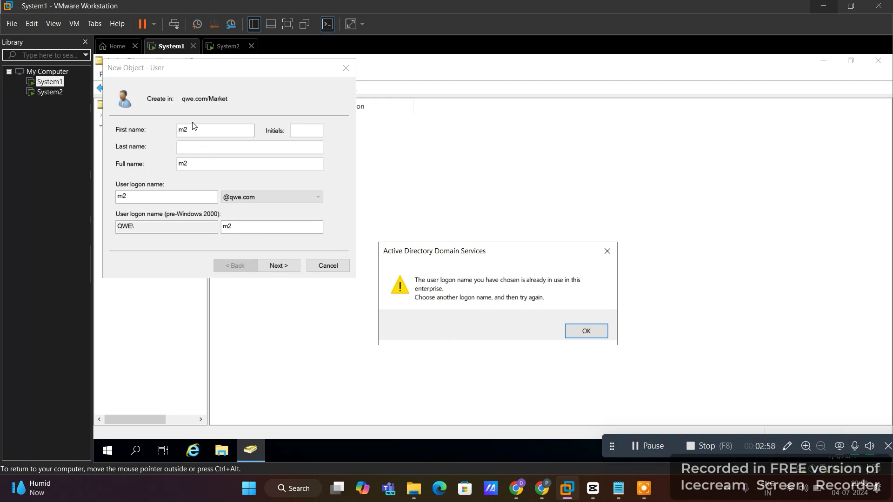
After the name-in-use warning, change both names to m3, create the user, and view Users.
click(576, 321)
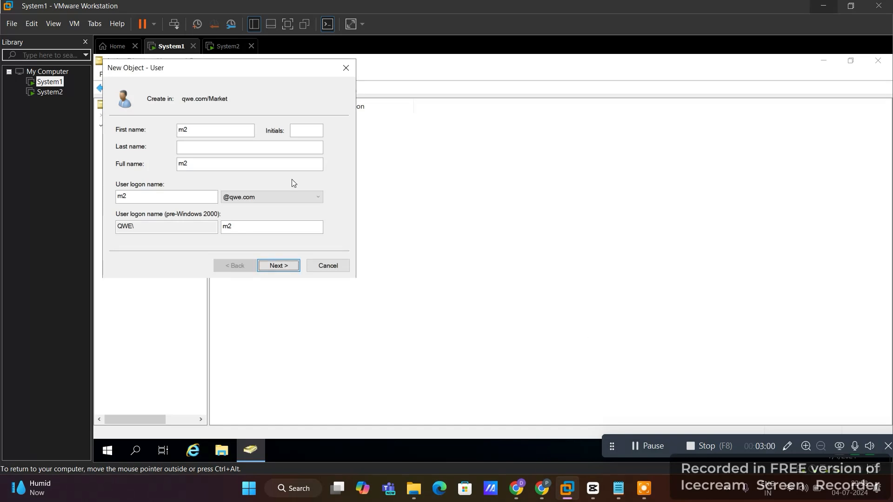
click(217, 128)
text(3)
click(199, 196)
key(BackSpace)
text(3)
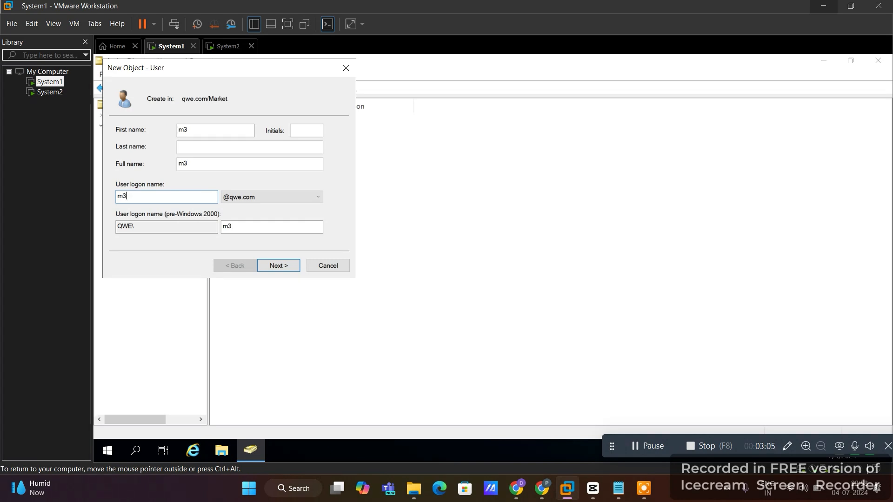
click(285, 272)
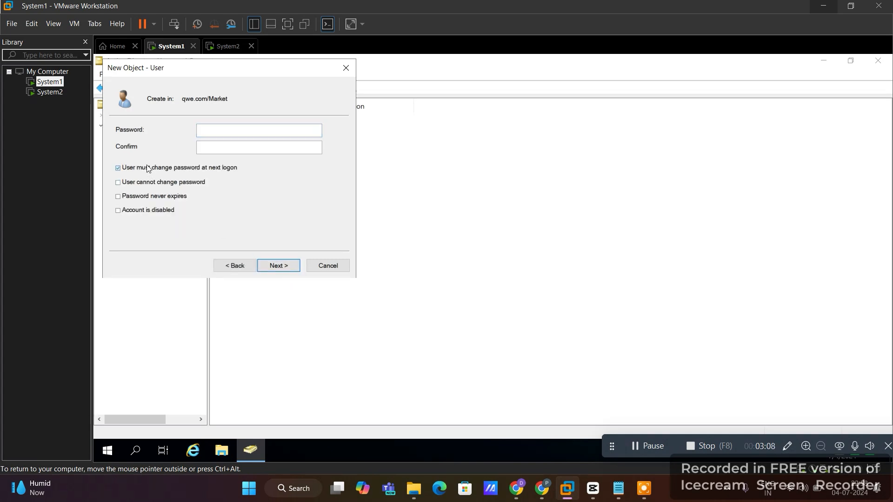
click(284, 266)
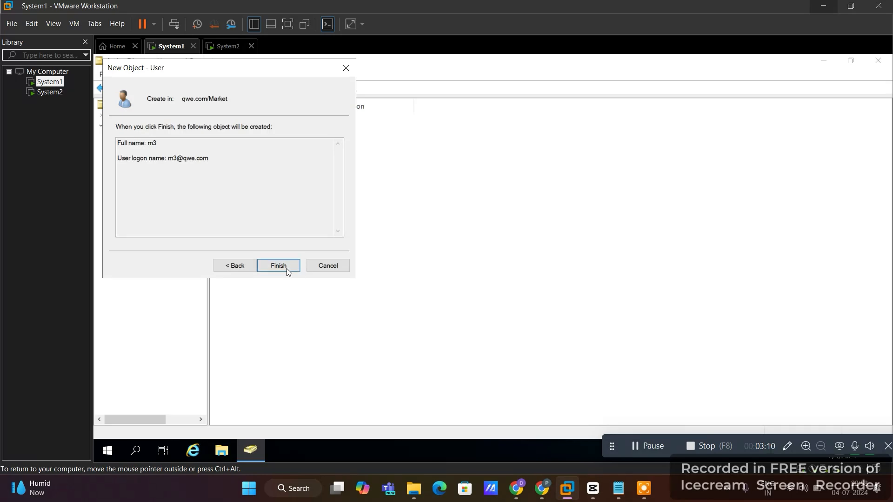
click(287, 269)
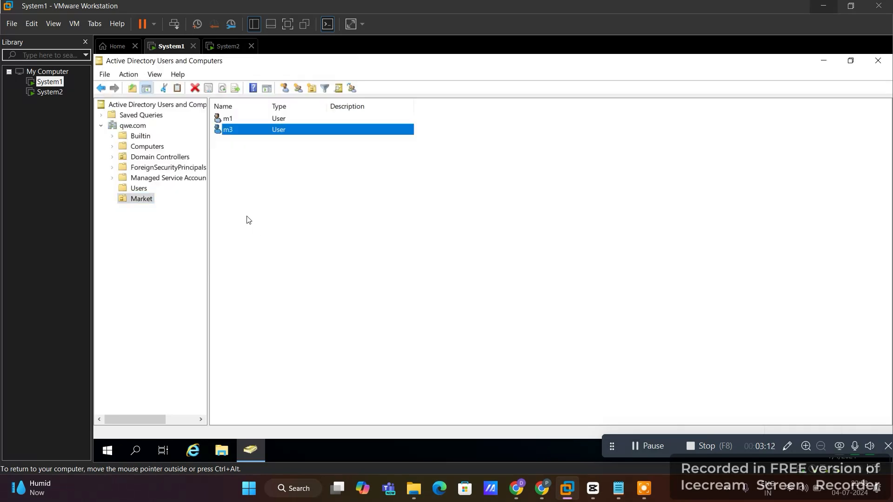
click(249, 220)
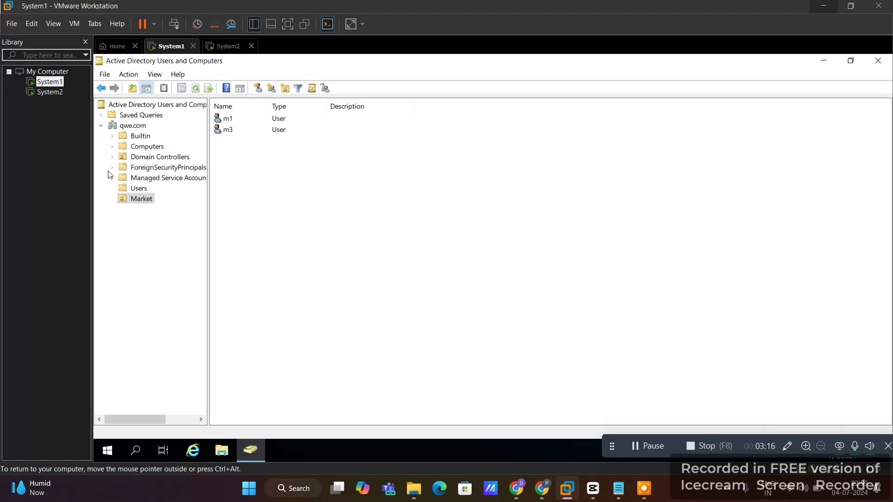
click(139, 190)
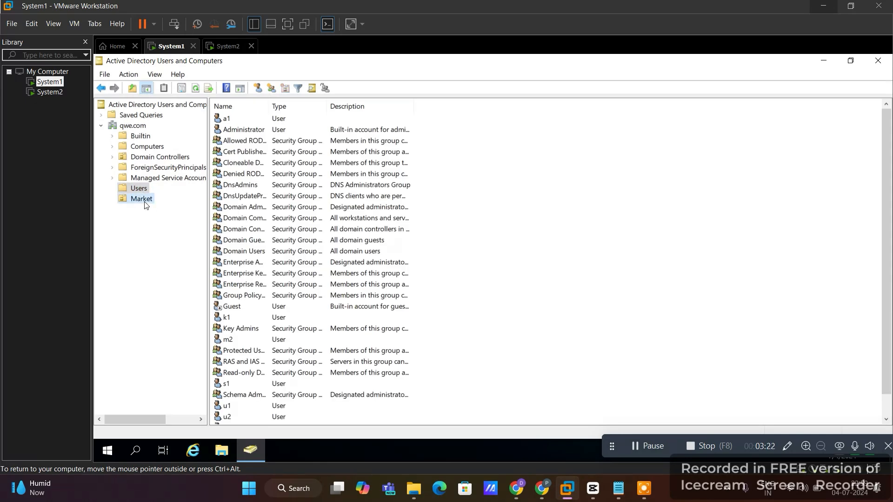
click(146, 205)
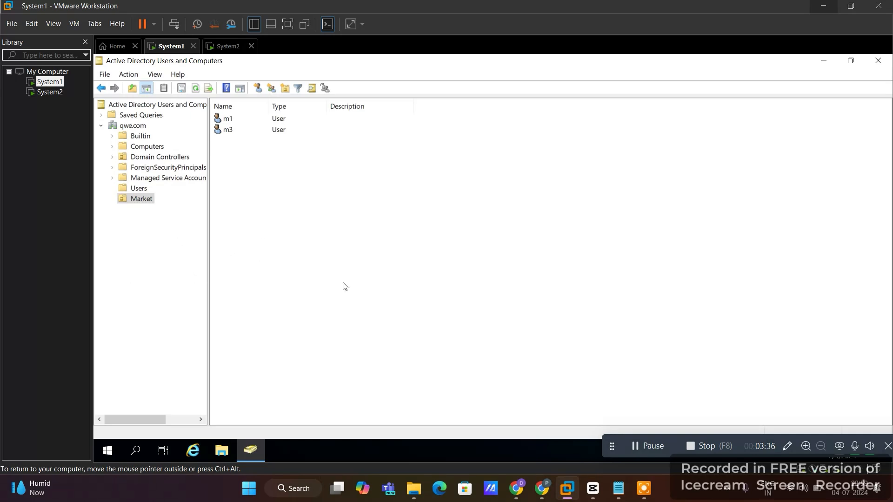
click(640, 446)
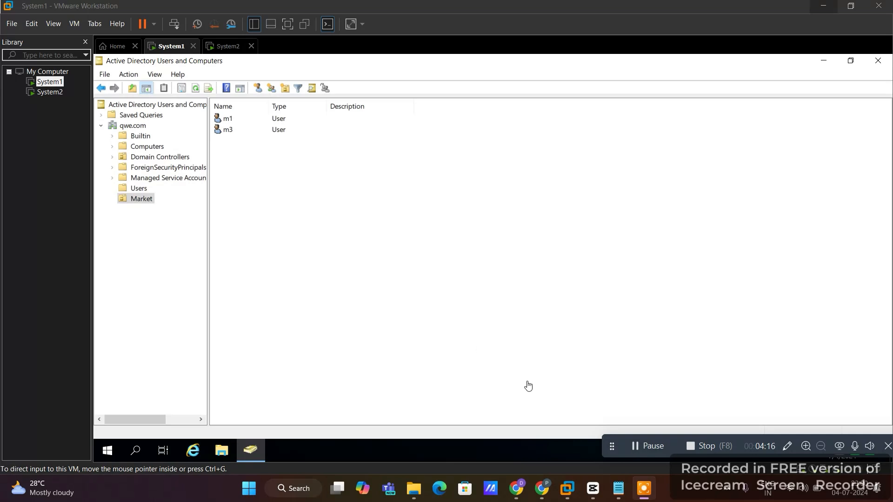
click(648, 445)
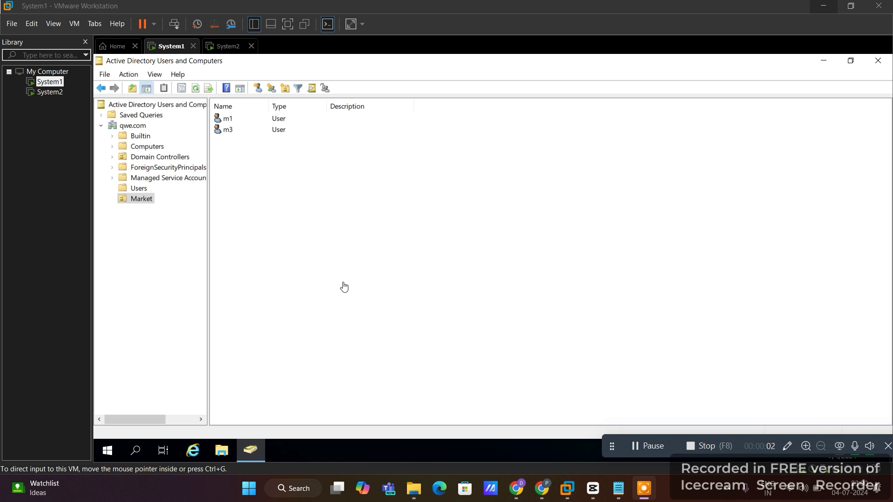
click(164, 275)
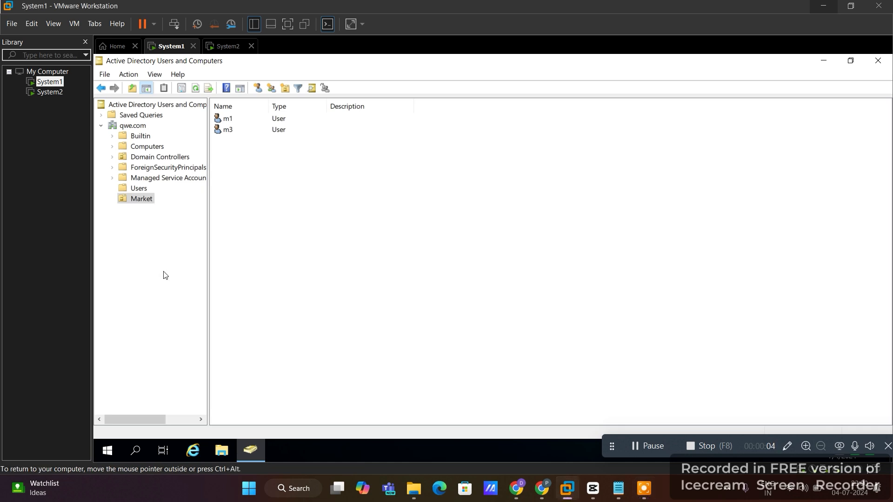
click(101, 126)
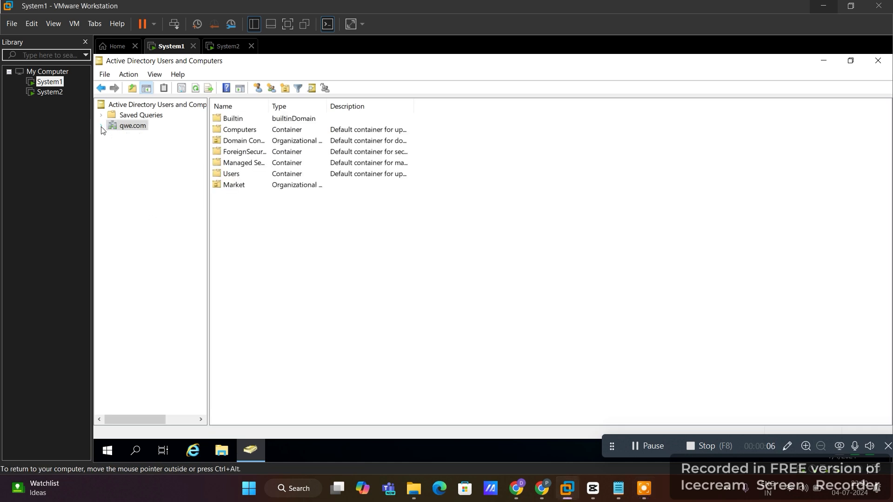
click(101, 126)
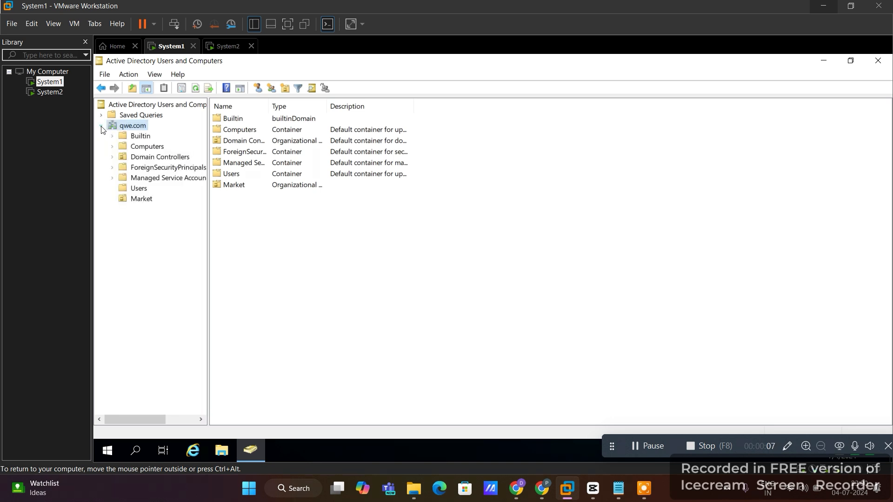
click(141, 198)
Open the Delegation of Control Wizard on Market and add users m1 and m3 as delegates.
right_click(147, 201)
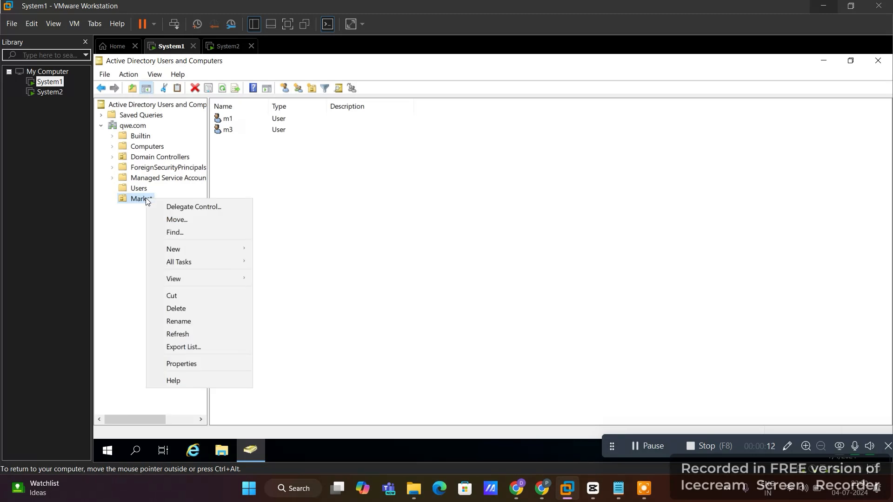
click(201, 205)
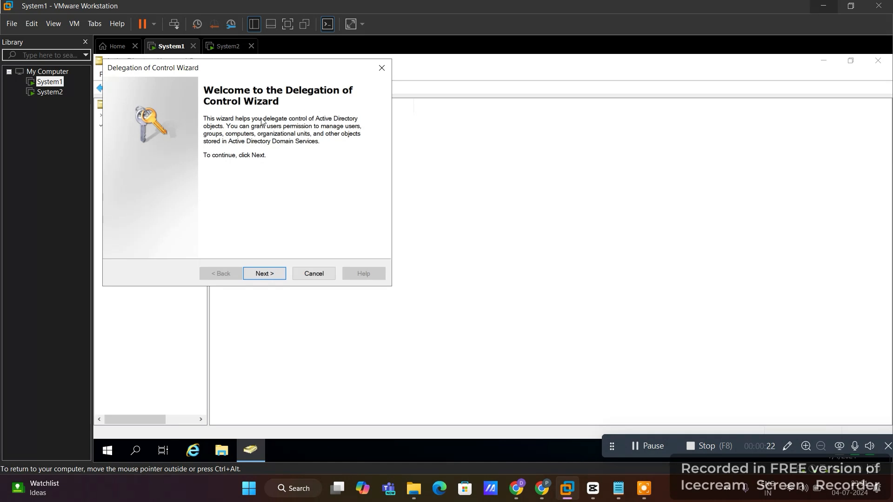
click(263, 273)
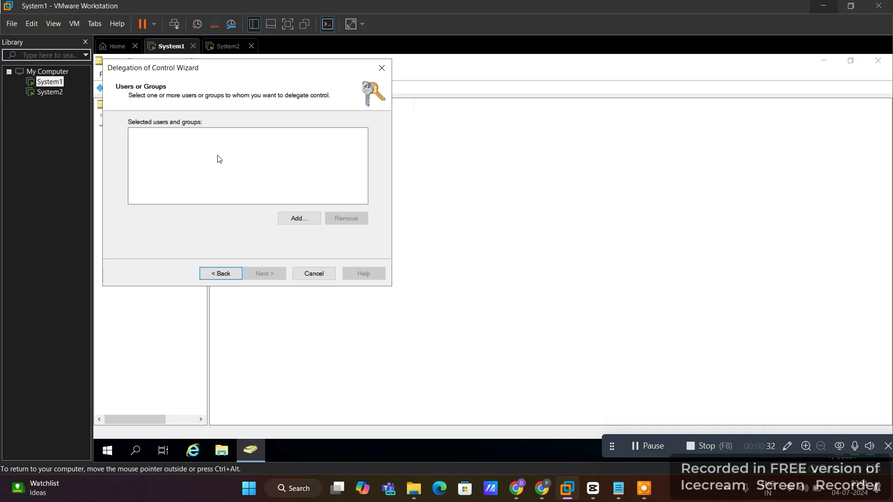
click(288, 222)
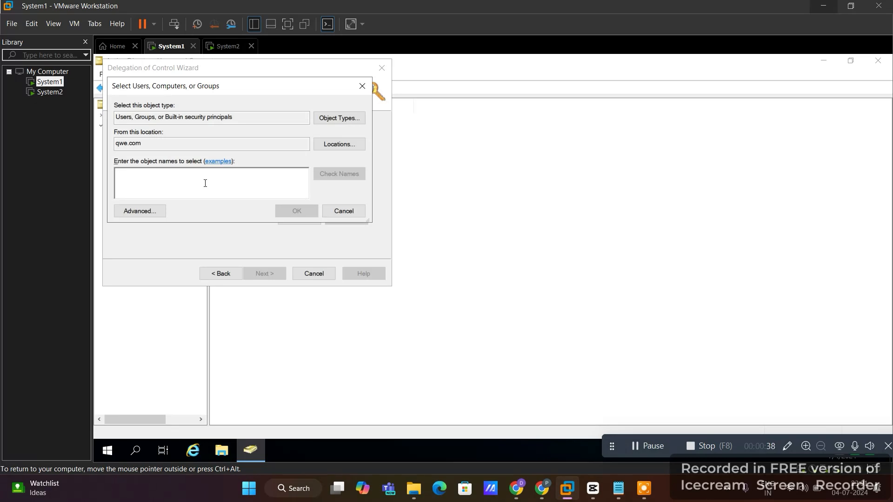
text(m1)
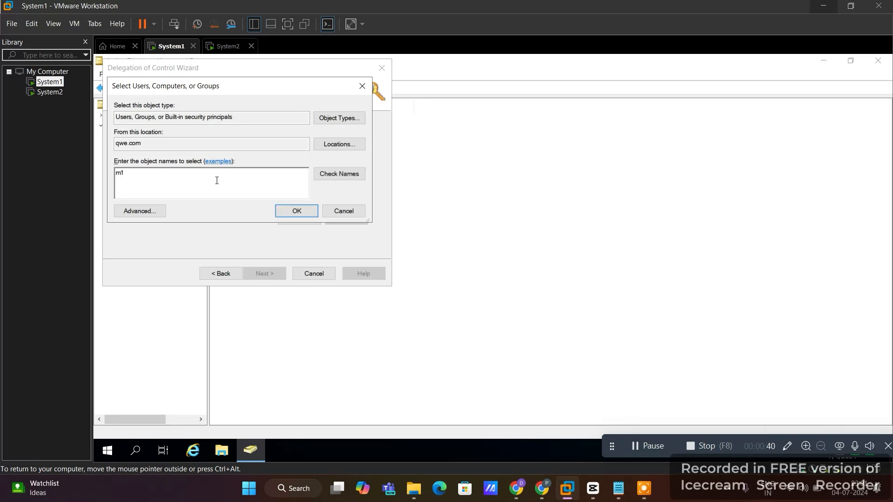
click(320, 176)
text(m3)
click(336, 174)
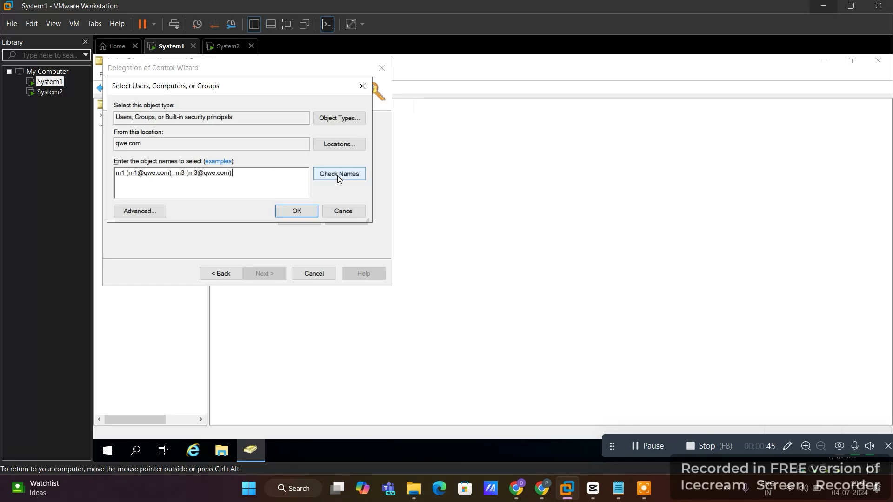
click(298, 211)
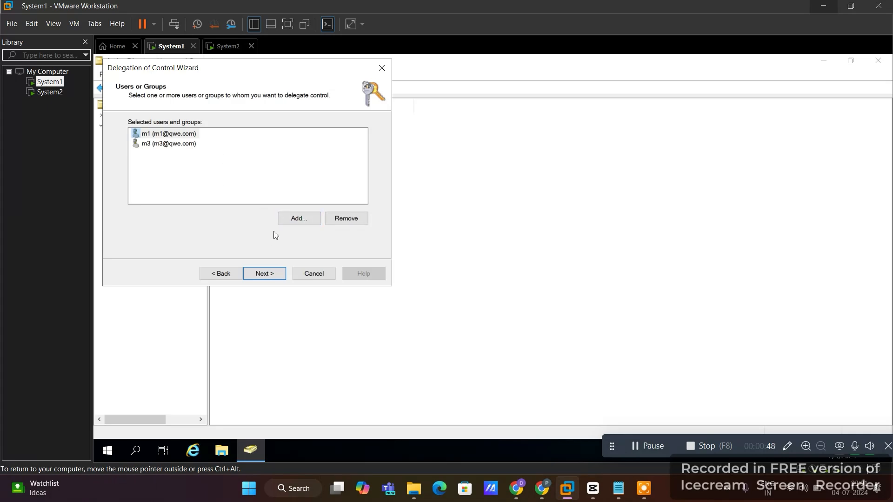
Delegate 'Create, delete, and manage user accounts' on Market to m1 and m3 and finish.
click(277, 273)
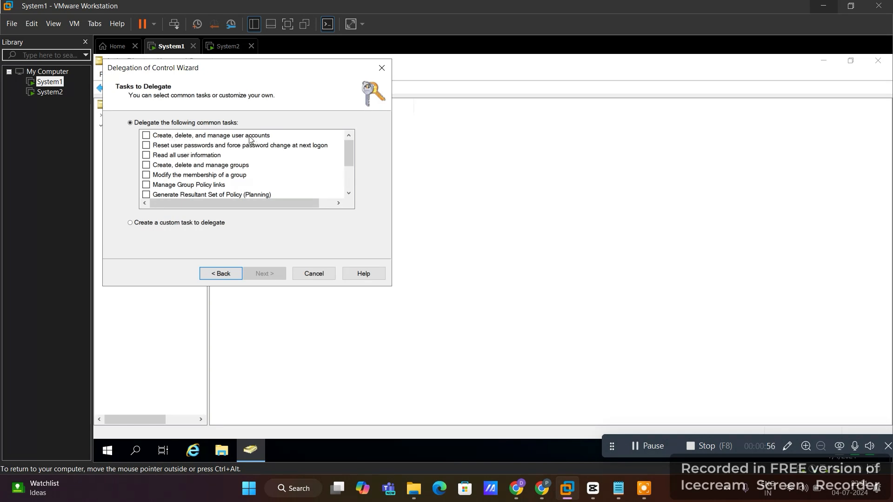
click(146, 136)
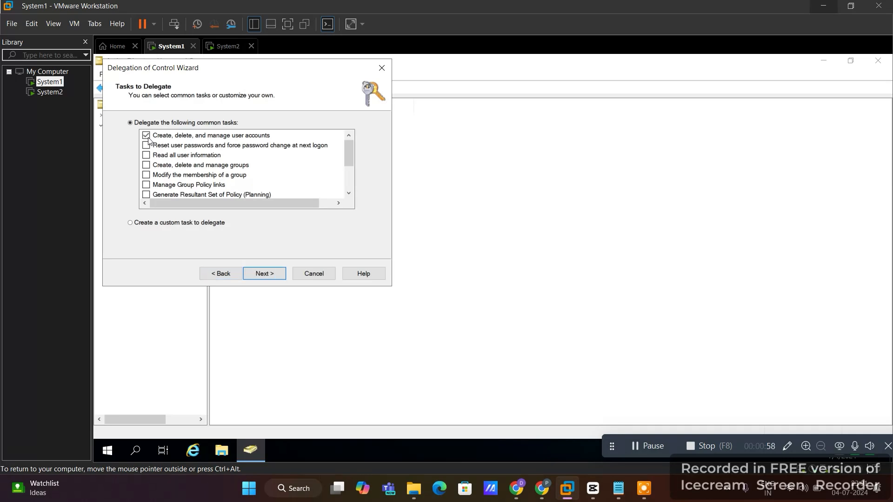
click(263, 274)
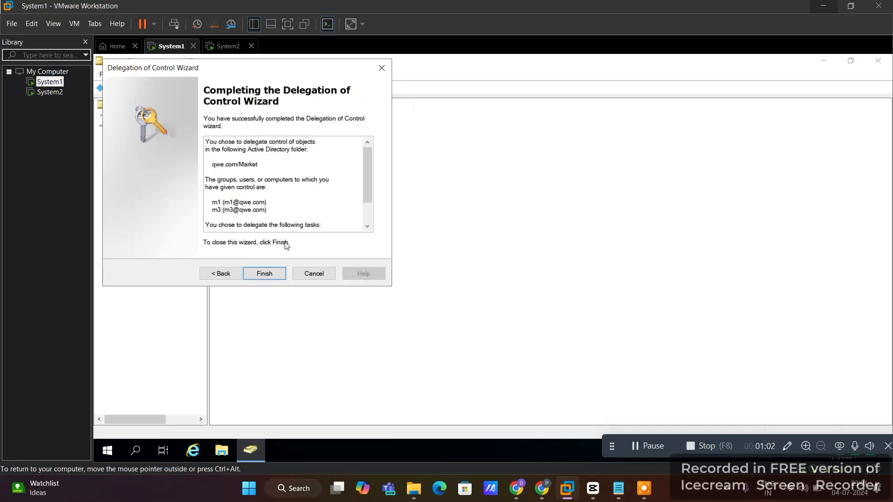
scroll(262, 196, down, 1)
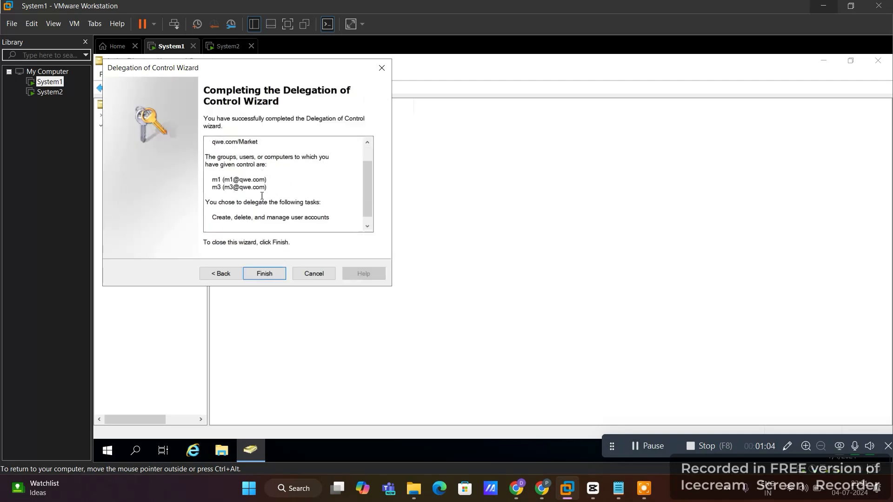
drag(213, 217, 327, 217)
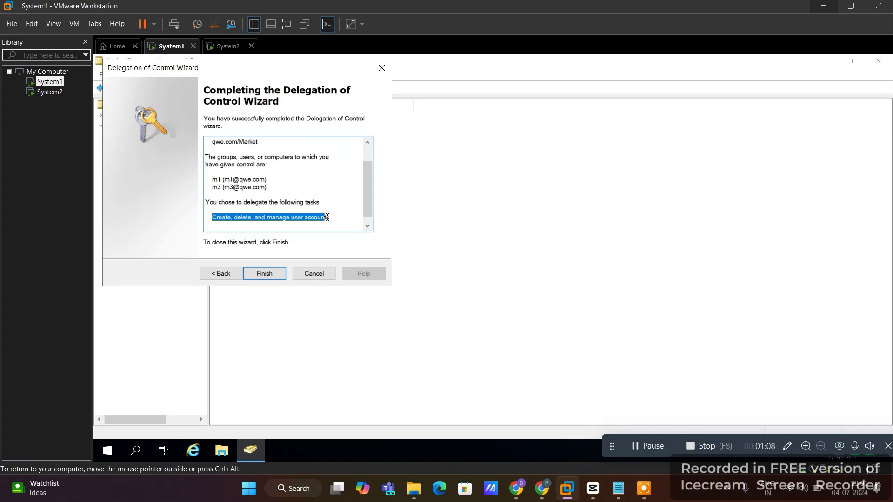
click(272, 275)
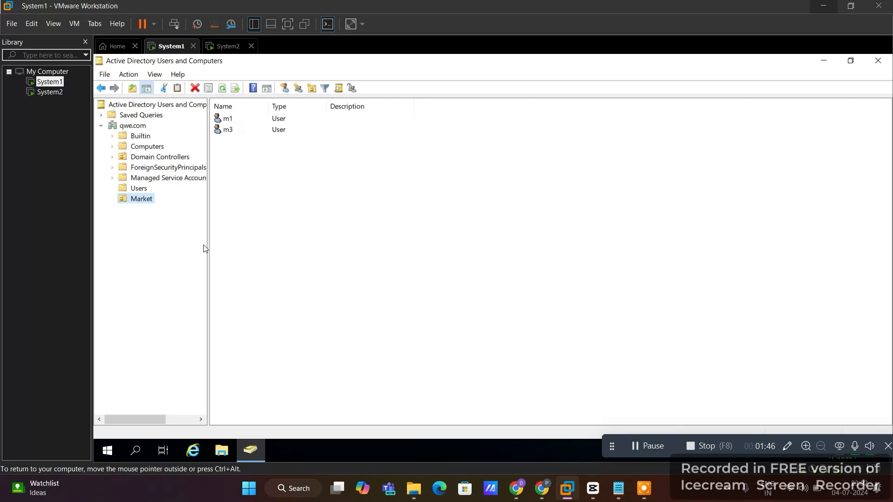
Close ADUC on System1, then begin signing in to System2 as a different listed user.
click(648, 446)
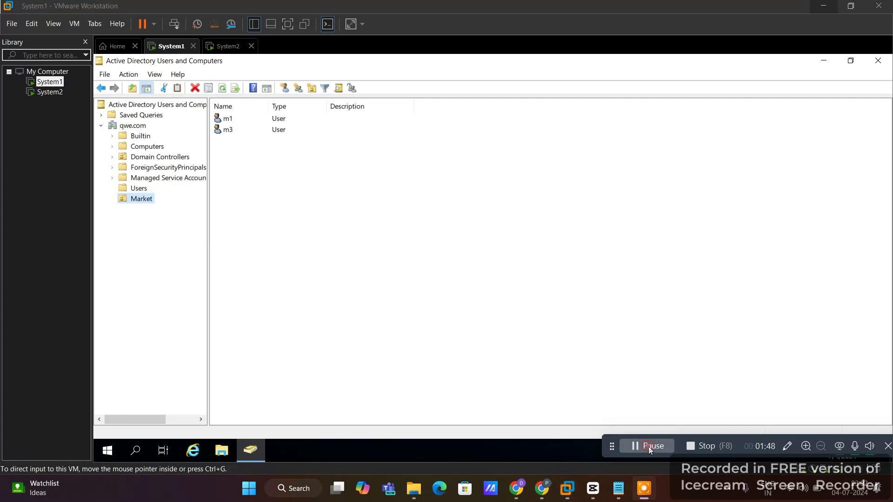
click(879, 61)
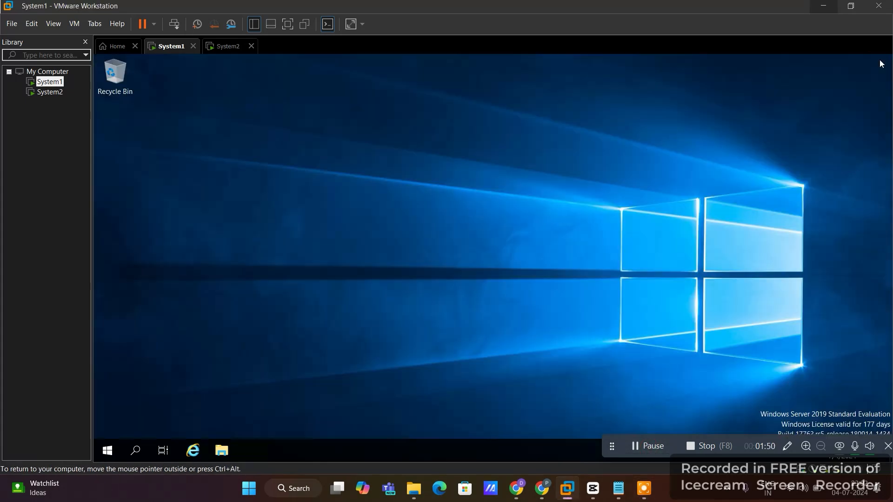
click(234, 47)
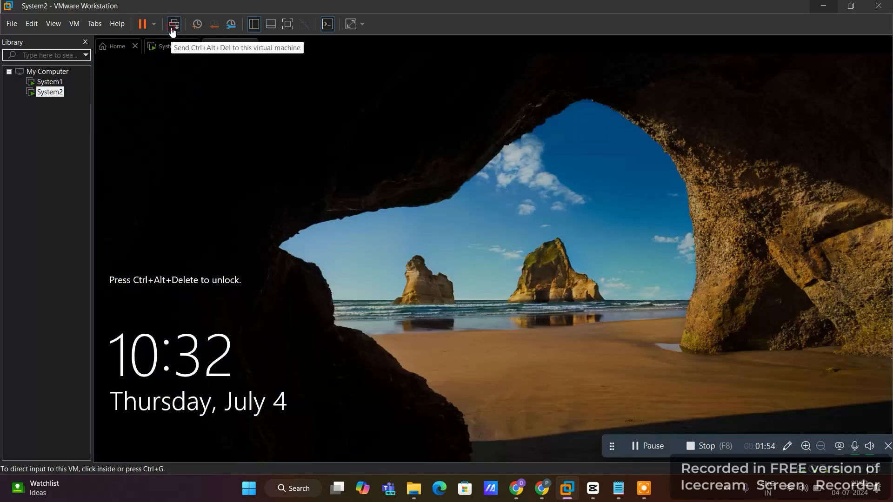
click(174, 26)
click(139, 444)
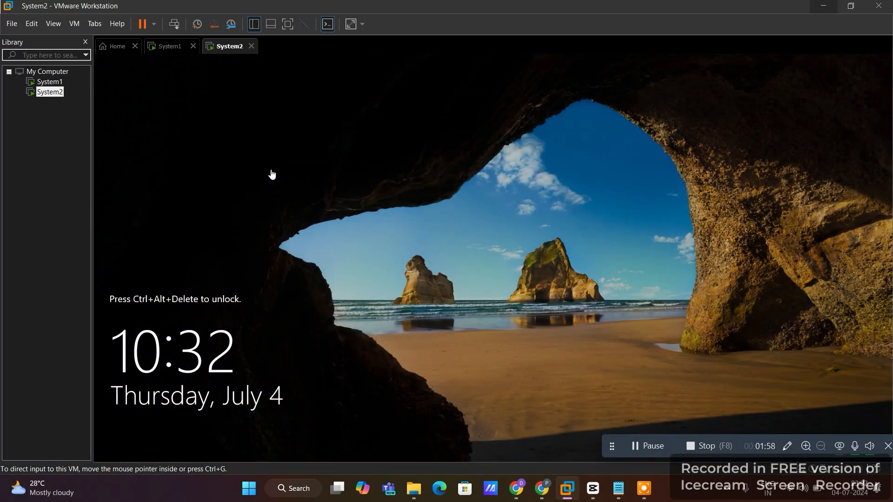
click(175, 24)
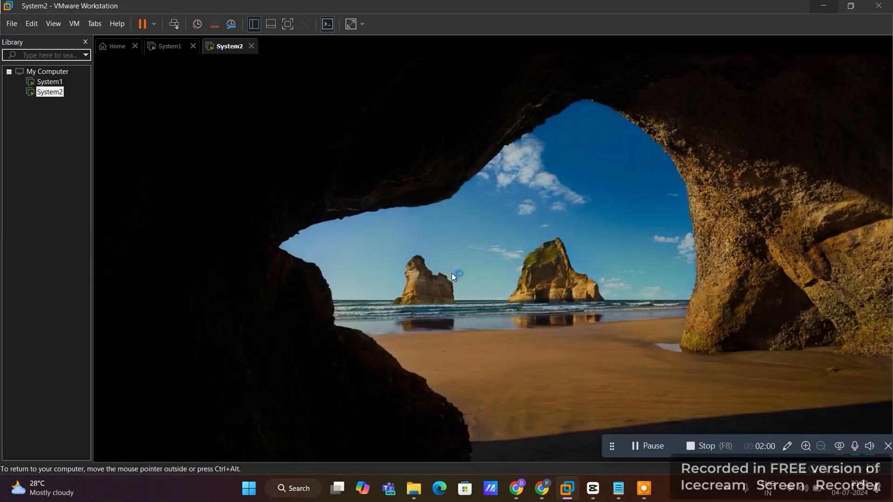
click(146, 411)
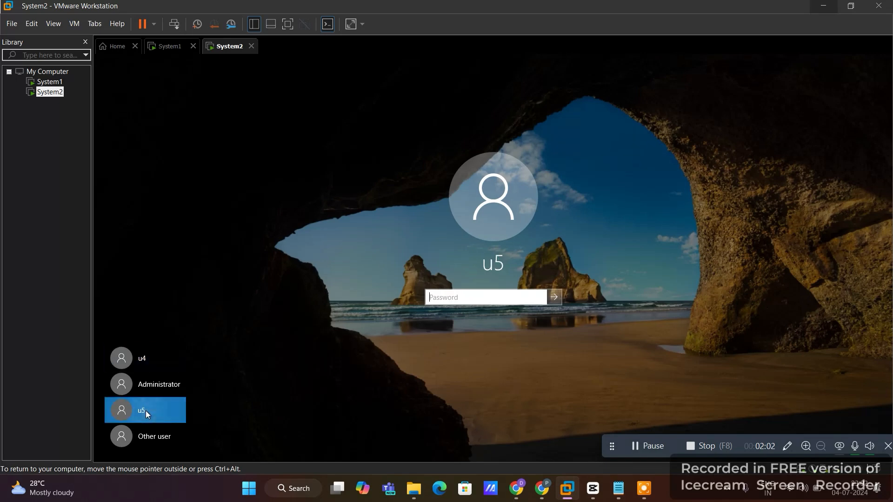
click(443, 294)
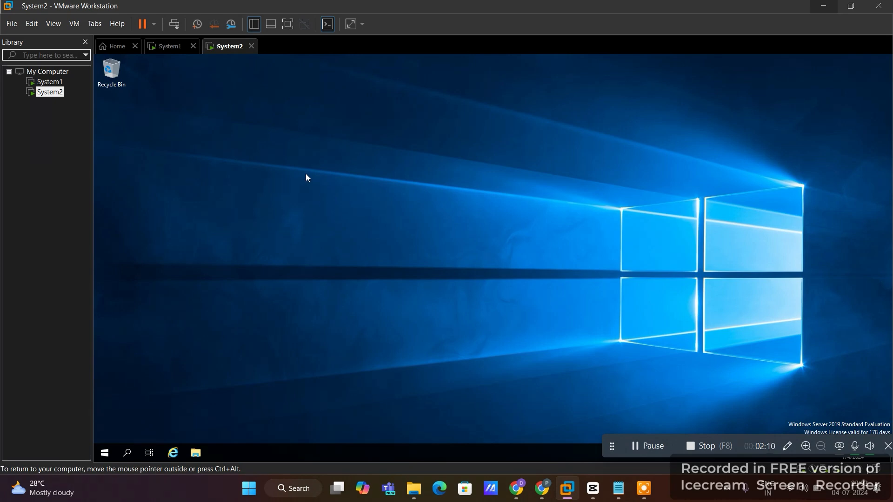
Try running dsa.msc on System2, dismiss the not-found error, and close the Run prompt.
key(super+r)
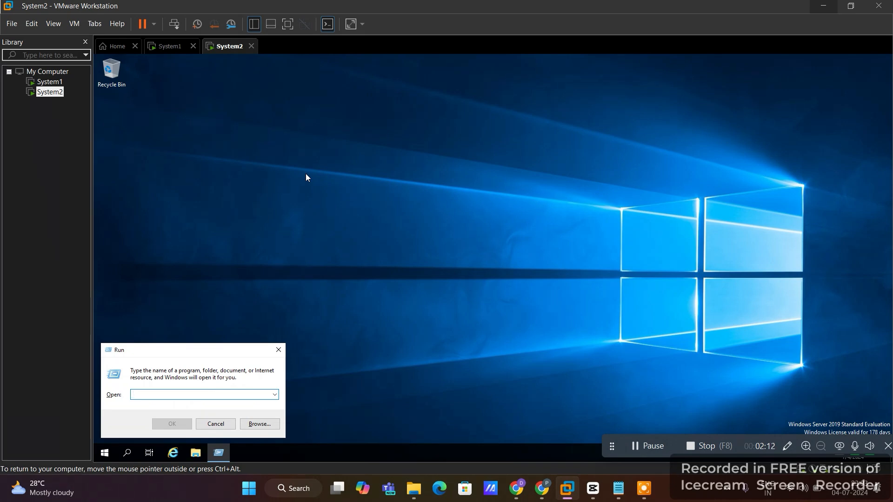
text(dsa.)
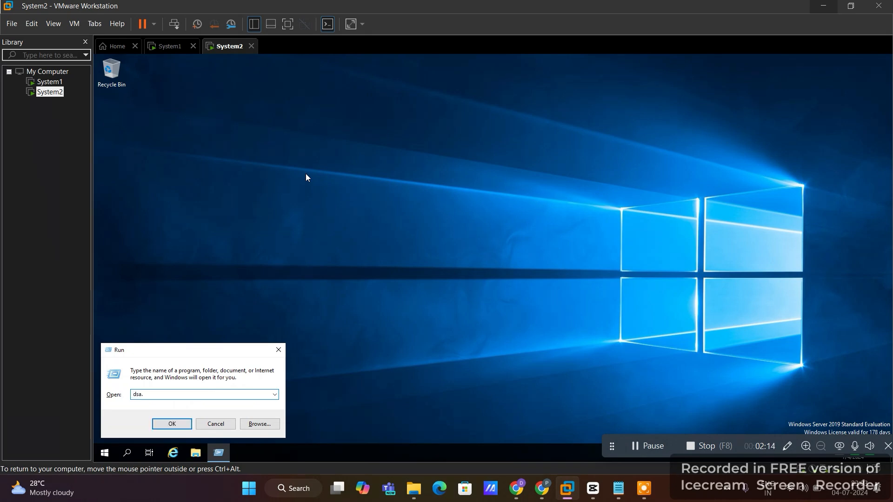
text(msc)
key(Return)
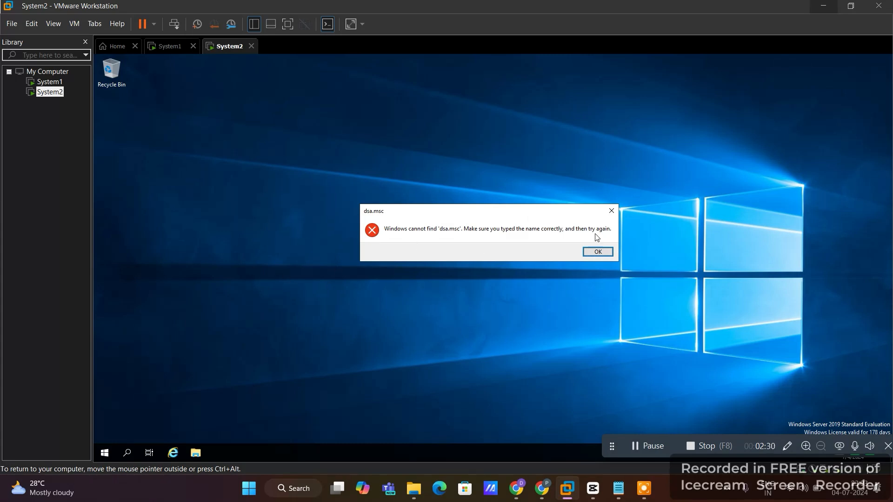
click(601, 252)
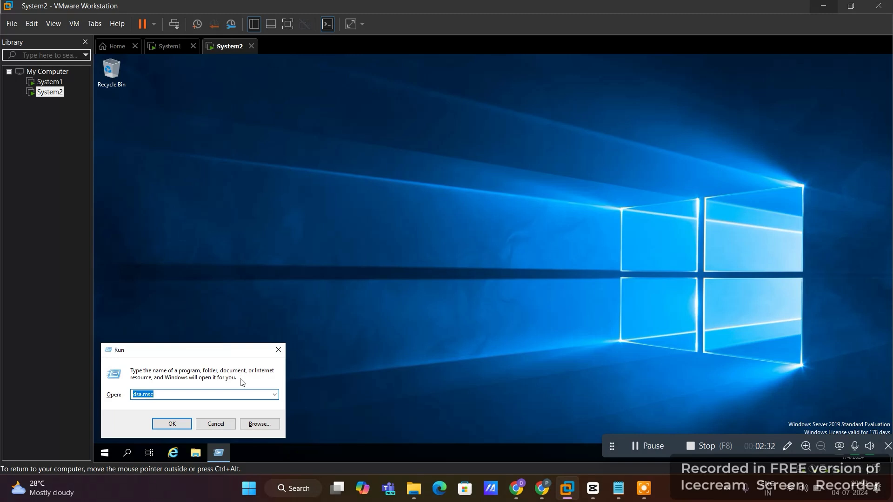
click(278, 350)
Switch user on System2 and sign in as domain user m1 through Other user.
click(176, 25)
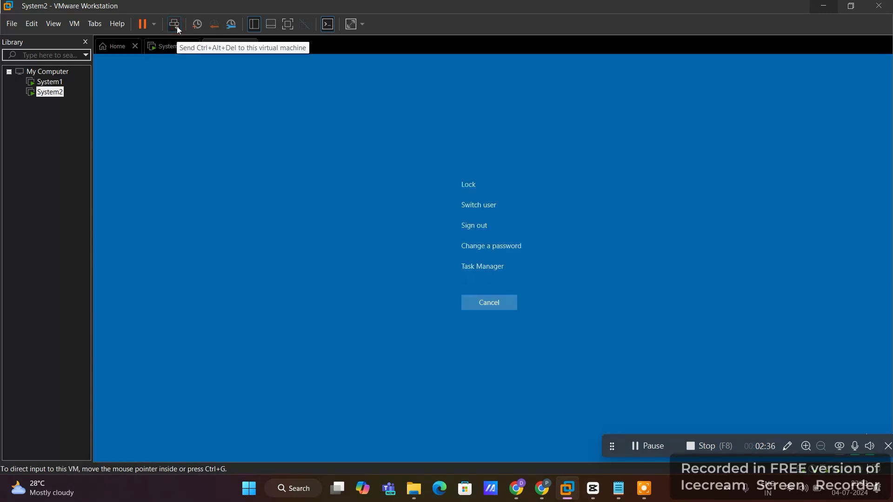
click(484, 207)
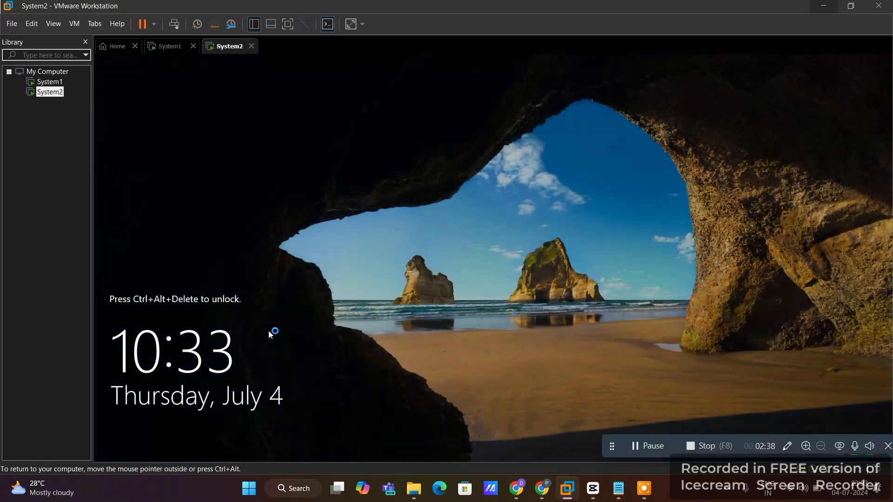
click(173, 25)
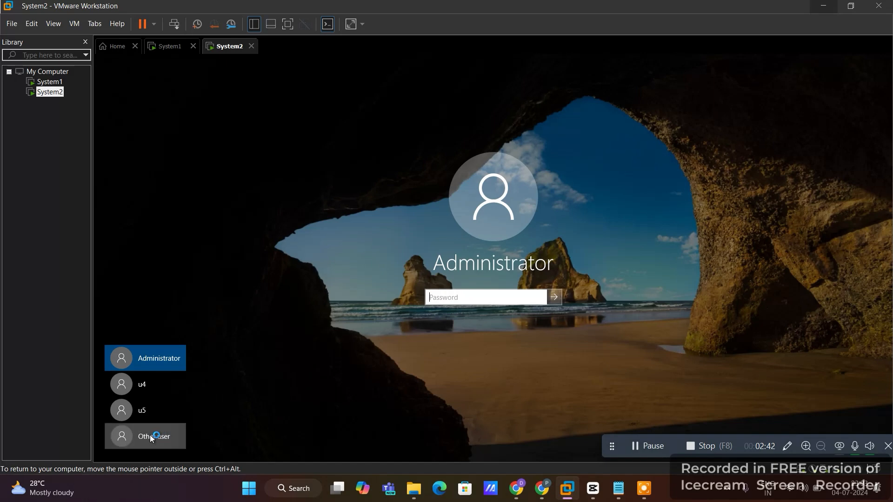
click(150, 435)
text(m)
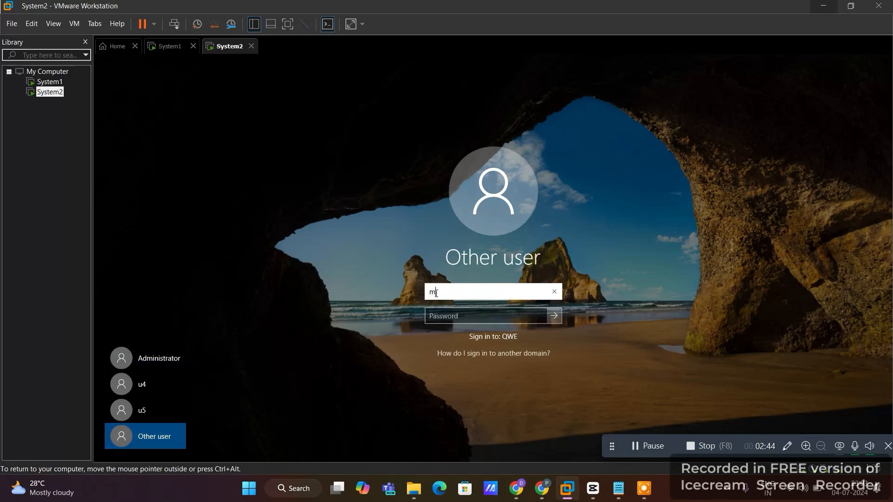
text(1)
key(Tab)
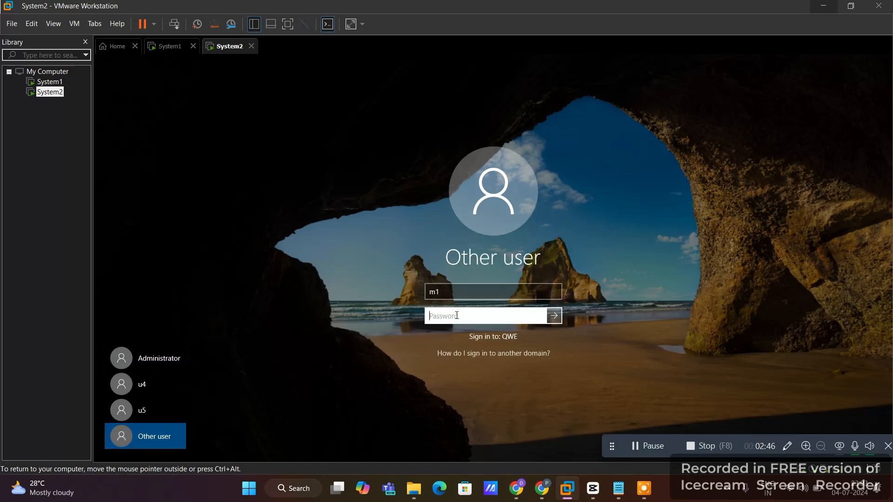
key(Return)
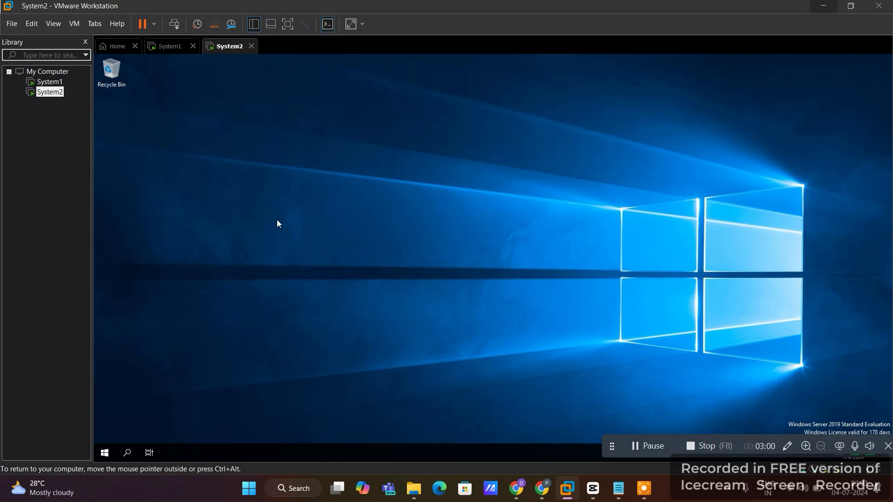
Retry dsa.msc on System2 to launch Active Directory Users and Computers again.
key(super+r)
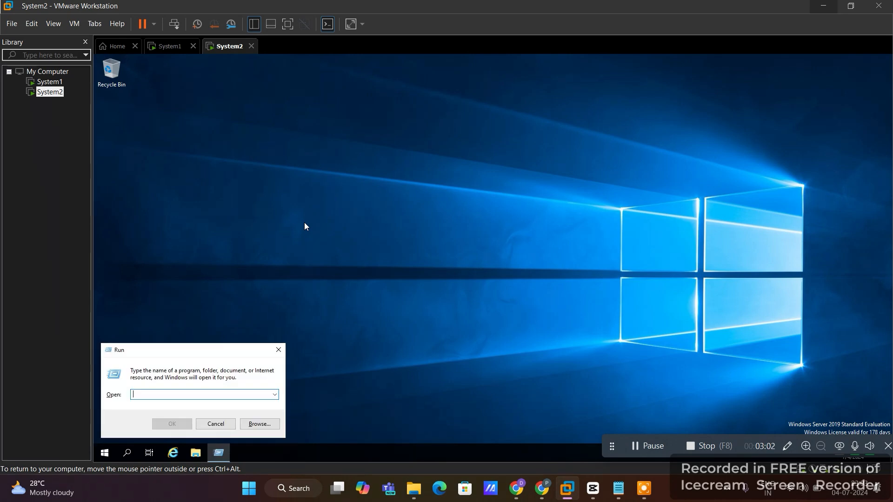
text(dsa.msc)
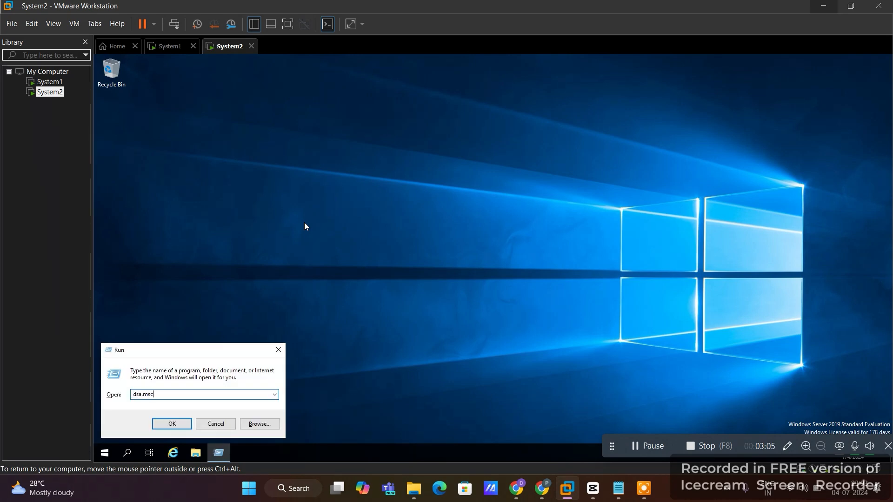
key(Return)
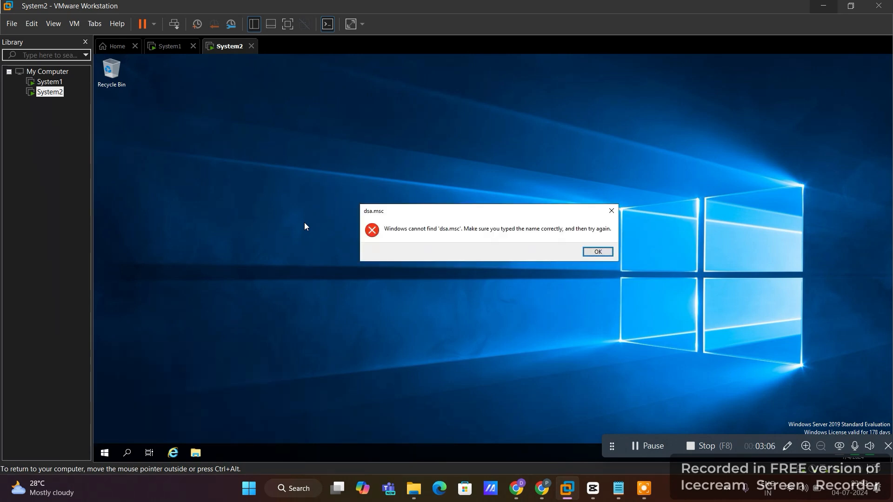
Switch to System1 and launch Group Policy Management with gpmc.msc.
click(647, 446)
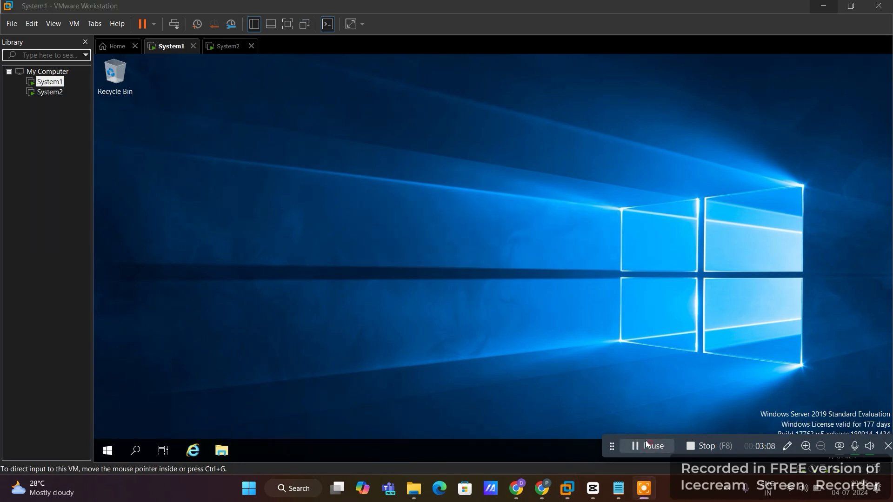
click(251, 223)
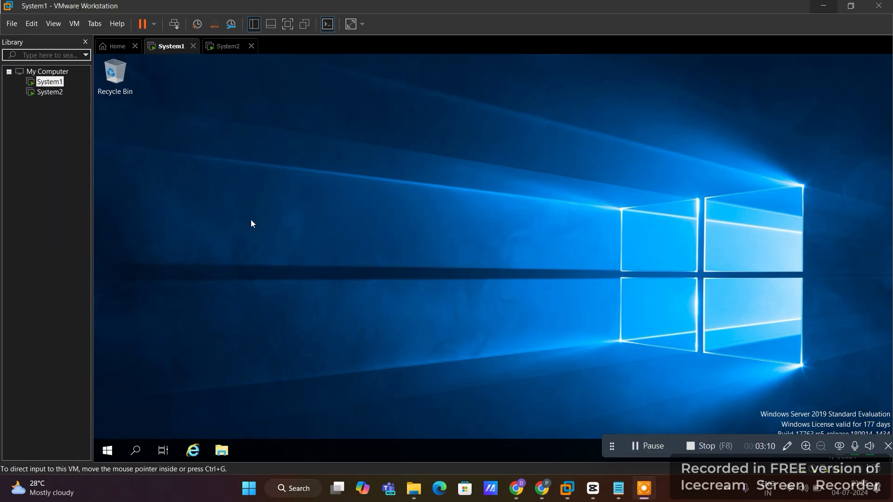
key(super+r)
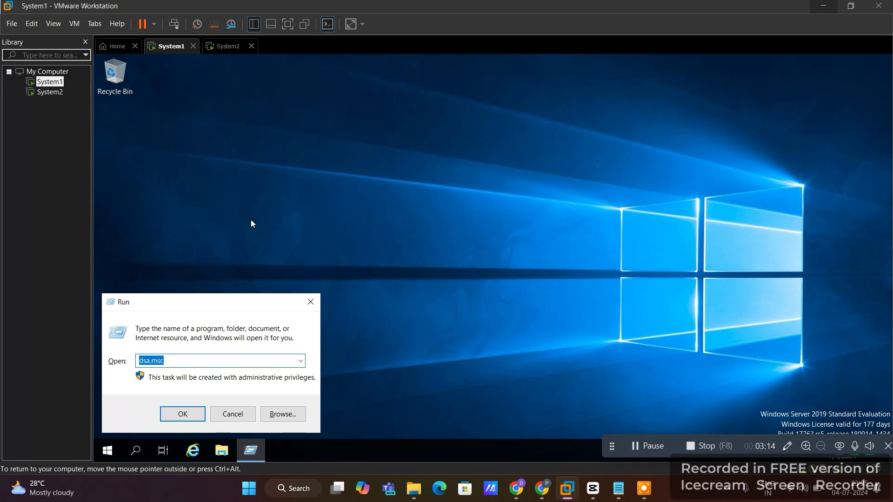
text(gp)
key(Down)
key(Return)
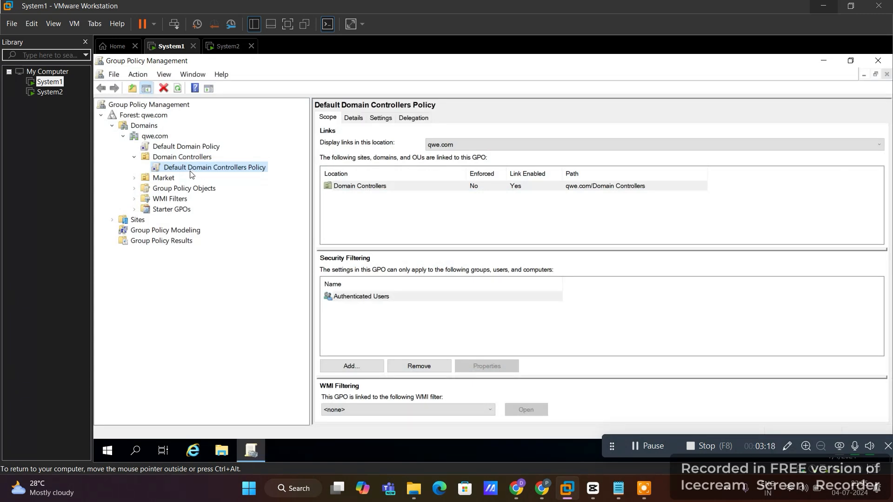
Set the Default Domain Controllers Policy link to Enforced.
right_click(190, 172)
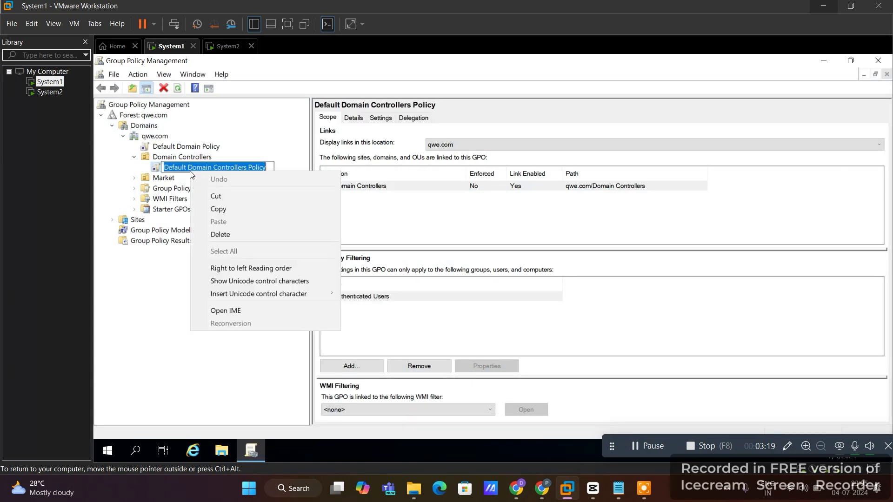
click(173, 293)
right_click(242, 167)
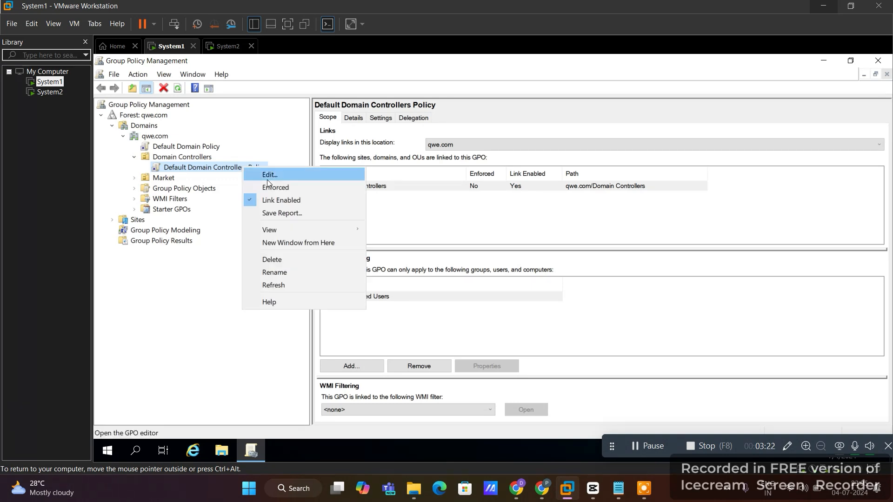
click(270, 182)
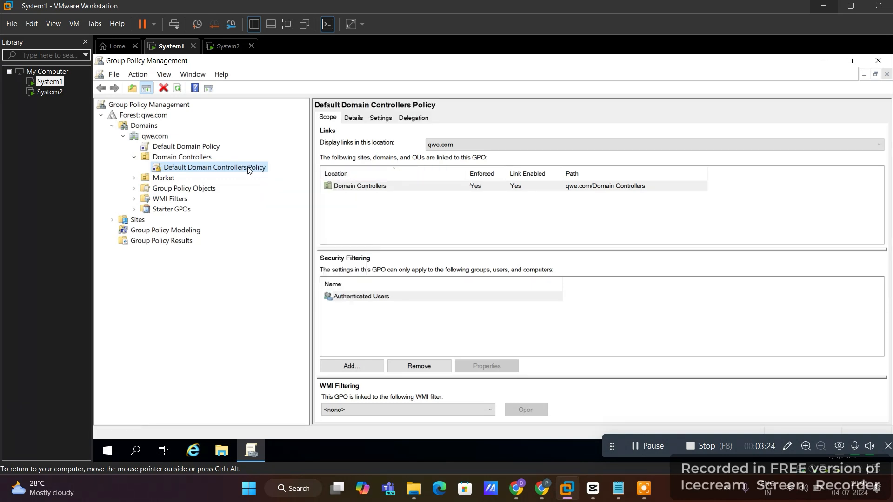
Open the Default Domain Controllers Policy in Group Policy Management Editor, keeping its name.
click(251, 168)
click(220, 249)
click(222, 168)
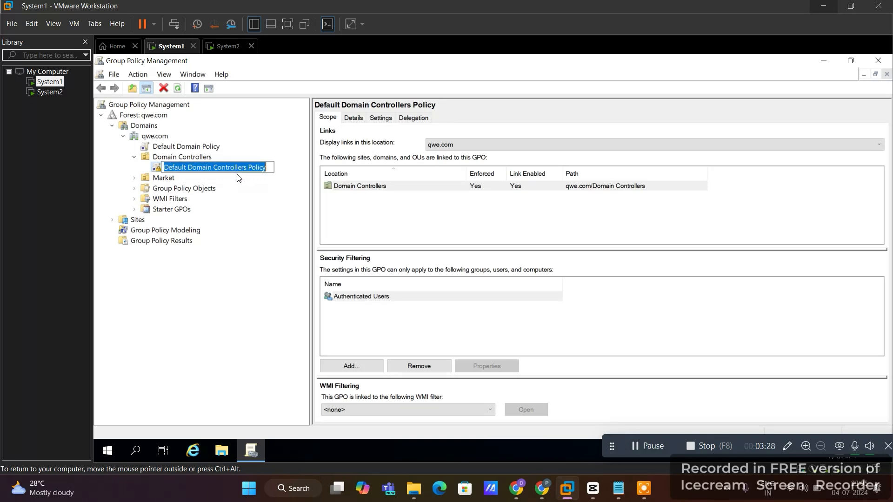
click(186, 248)
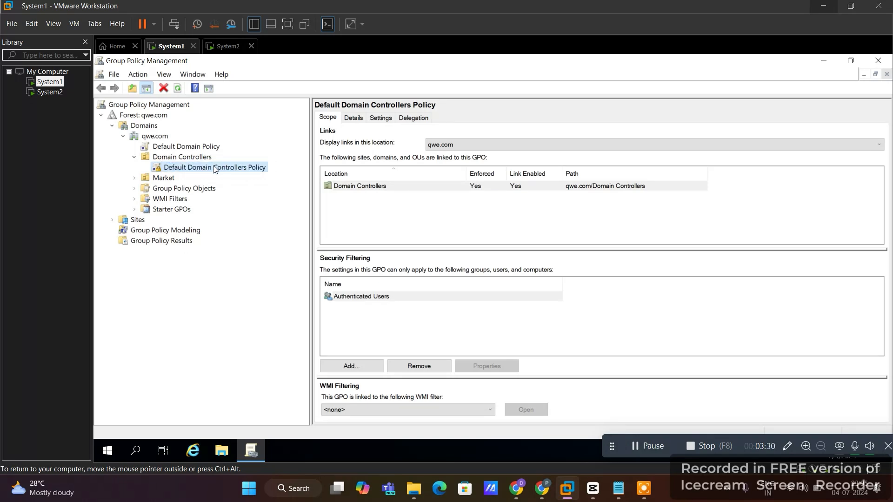
right_click(215, 167)
click(229, 175)
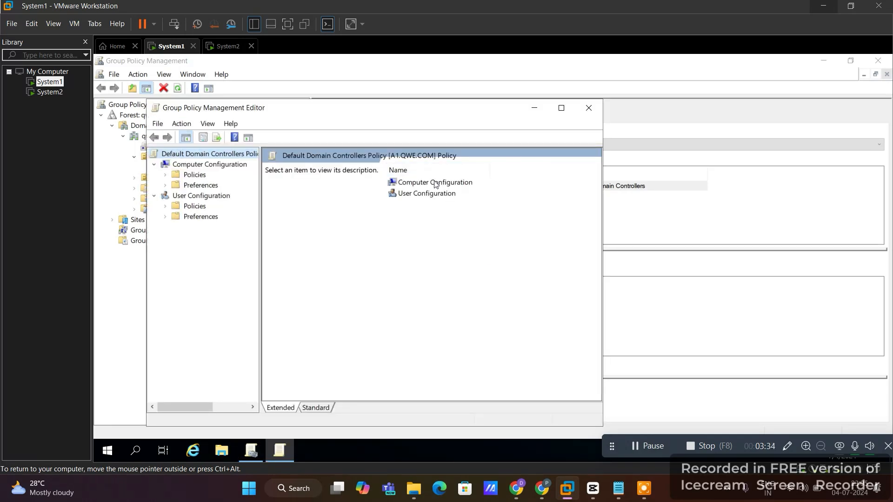
Drill down to Security Settings > Local Policies > User Rights Assignment and open Allow log on locally.
double_click(436, 182)
double_click(415, 183)
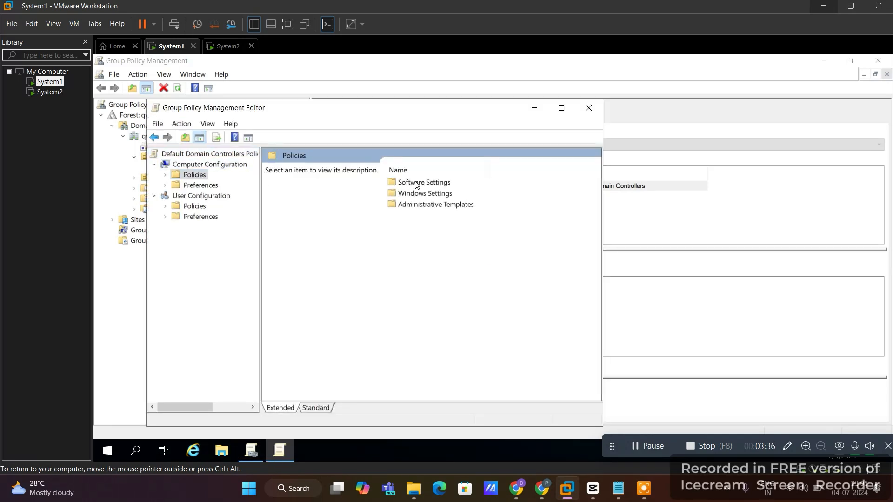
double_click(426, 193)
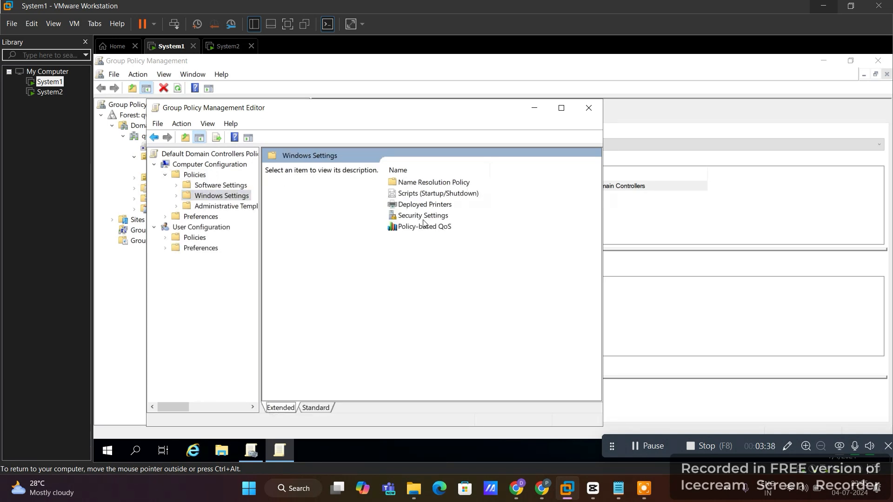
double_click(419, 216)
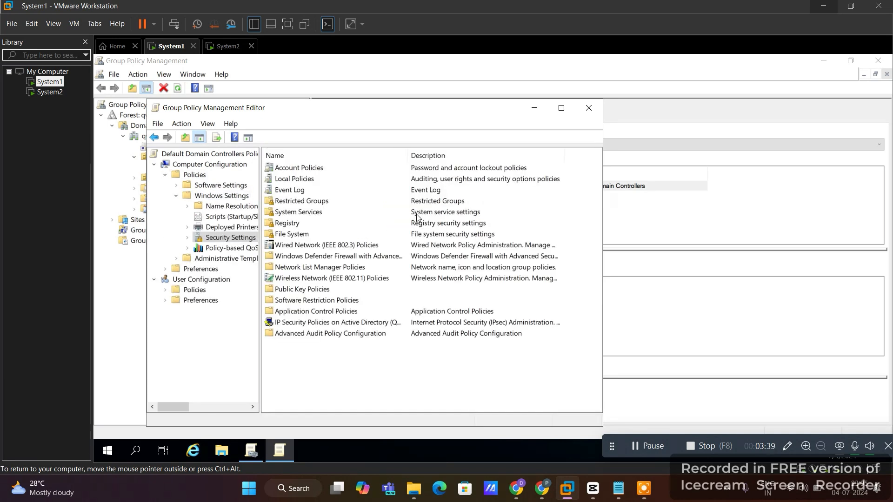
click(645, 447)
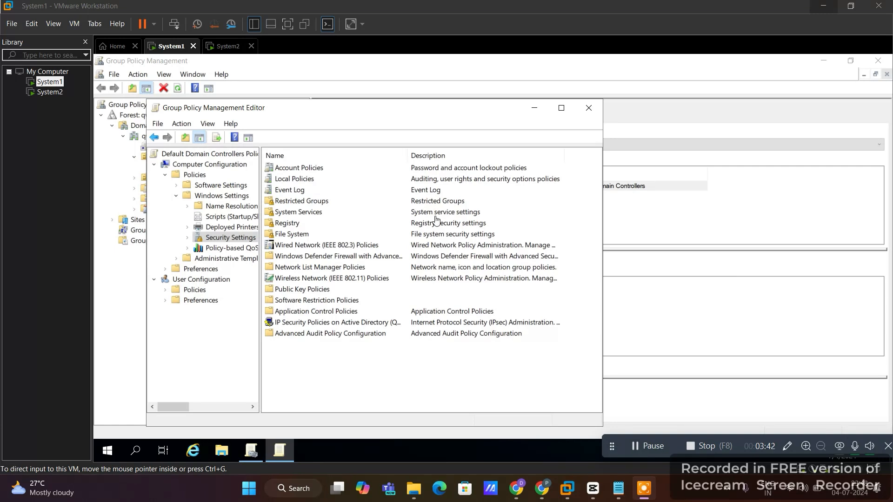
click(303, 181)
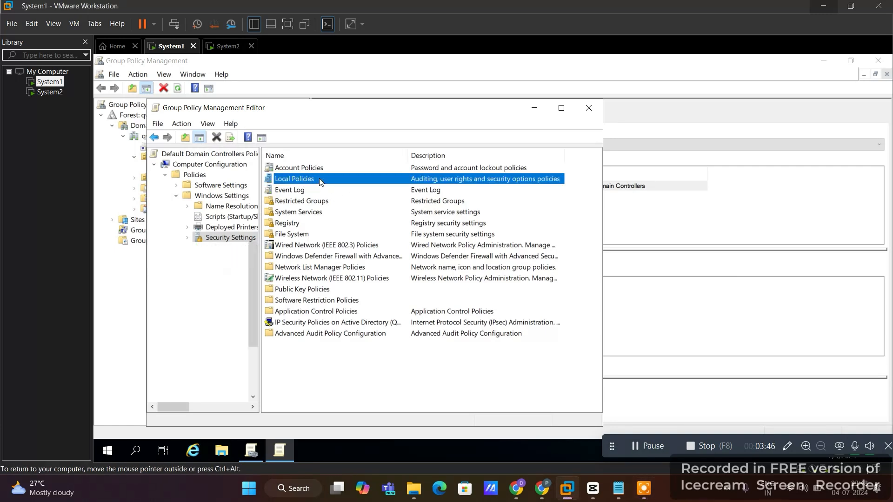
double_click(321, 180)
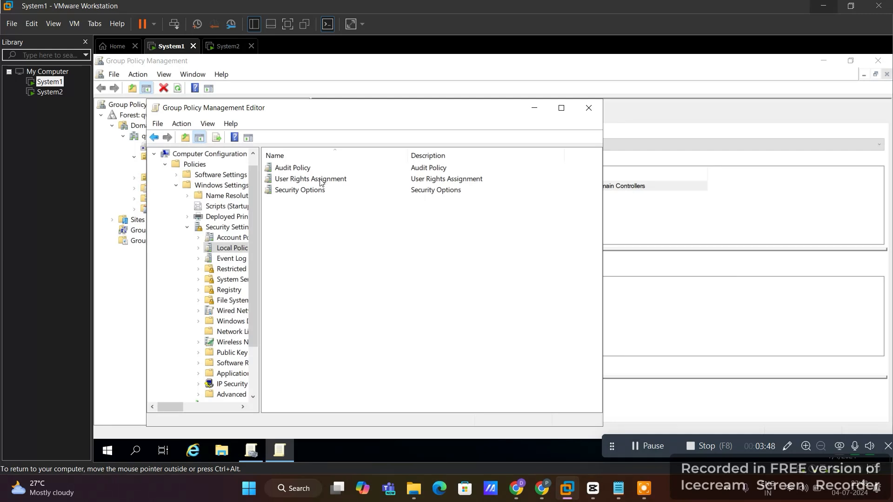
double_click(320, 180)
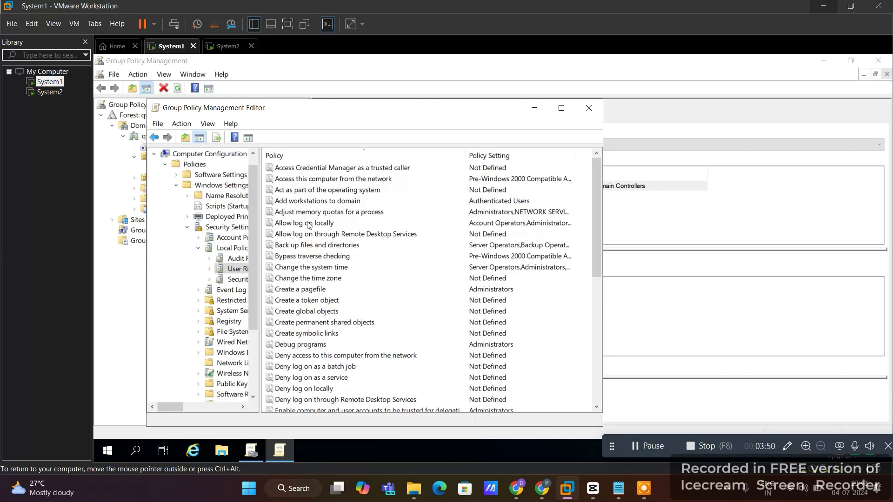
double_click(308, 225)
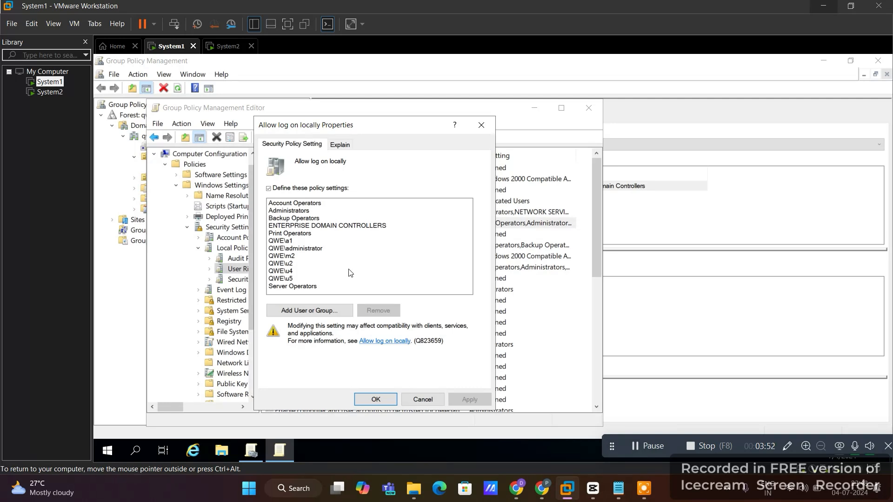
Start adding an account to Allow log on locally and view Market's users m1 and m3.
click(320, 311)
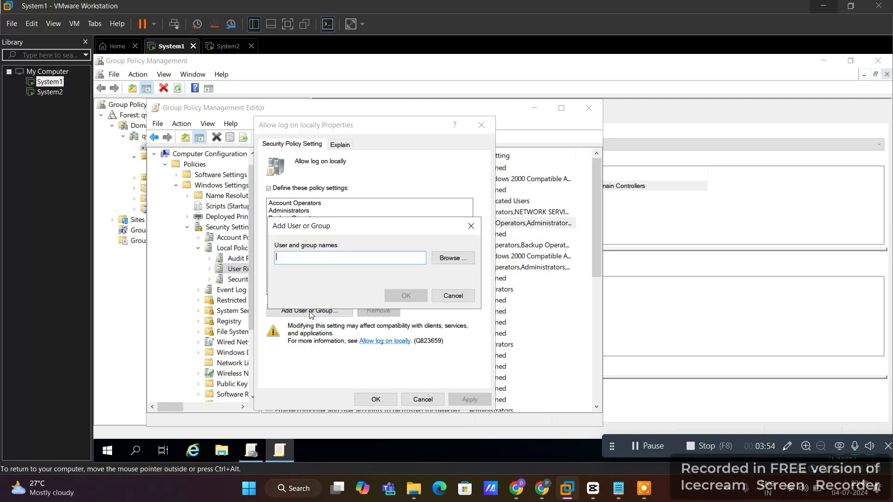
click(447, 257)
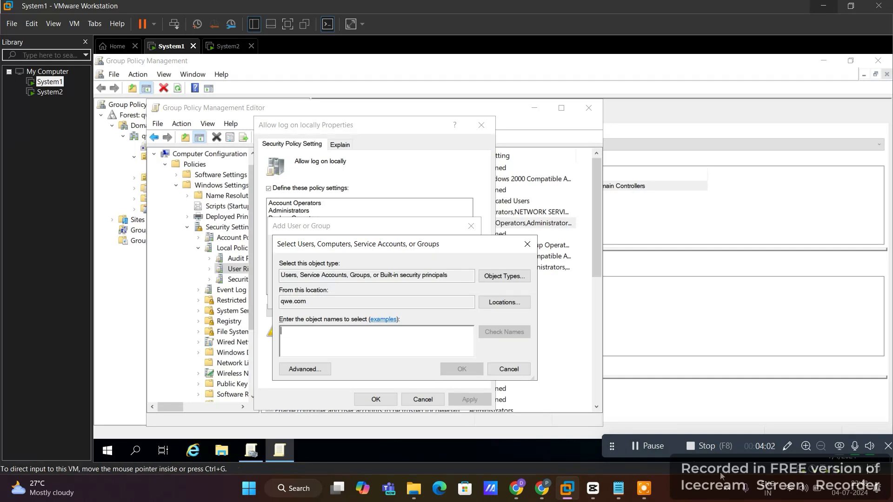
click(652, 440)
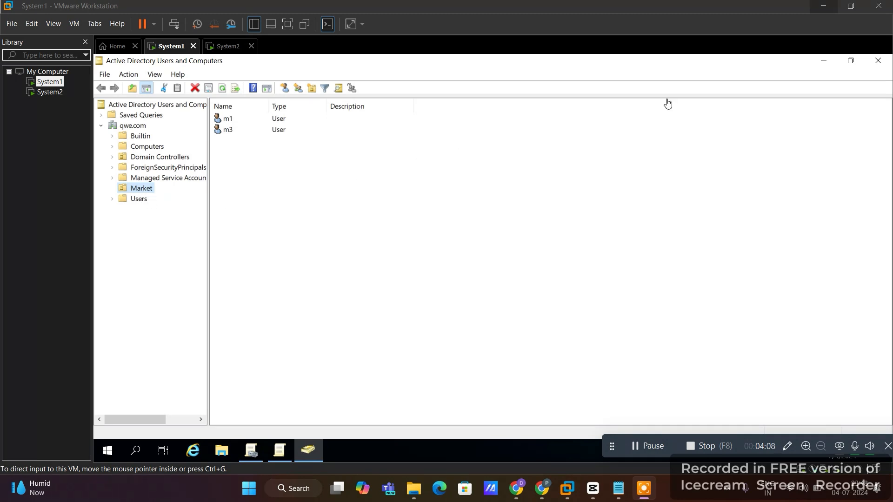
Add QWE\m1 and QWE\m3 to Allow log on locally, then apply and close the properties.
click(820, 61)
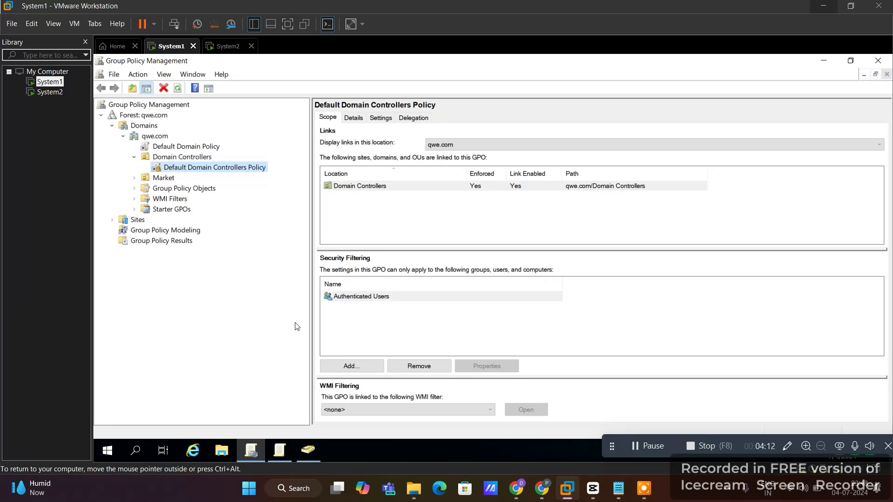
click(279, 458)
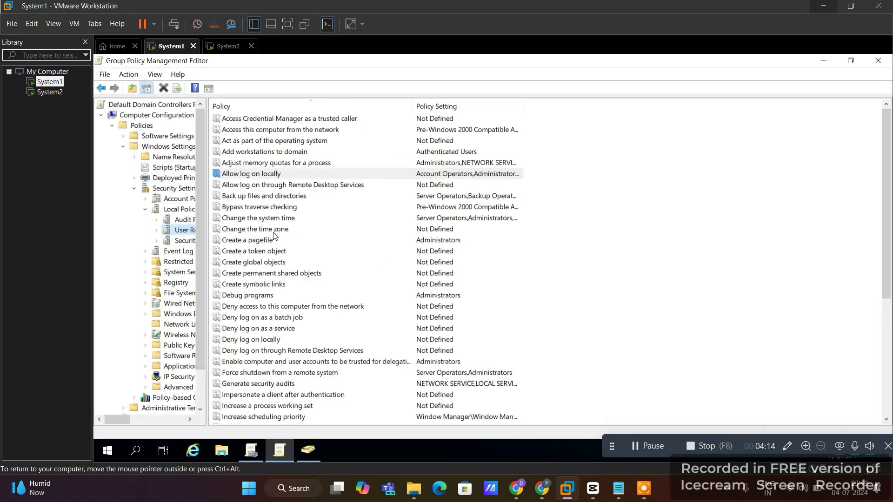
double_click(285, 173)
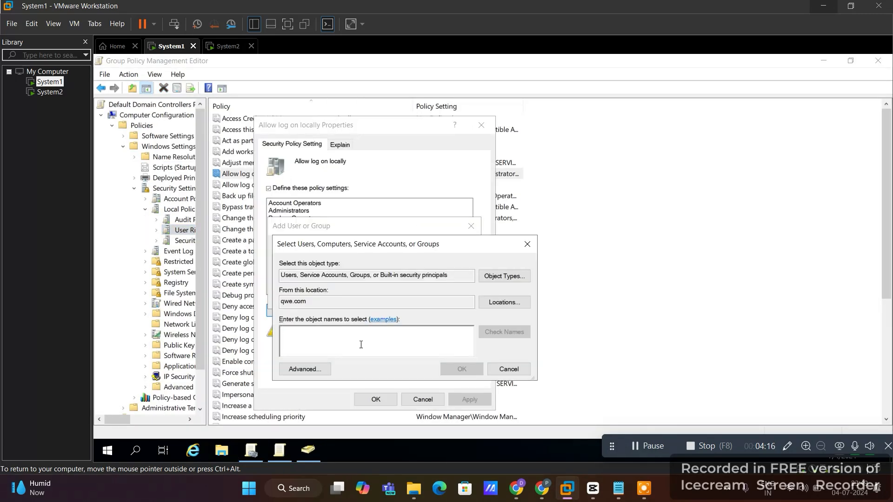
text(m1)
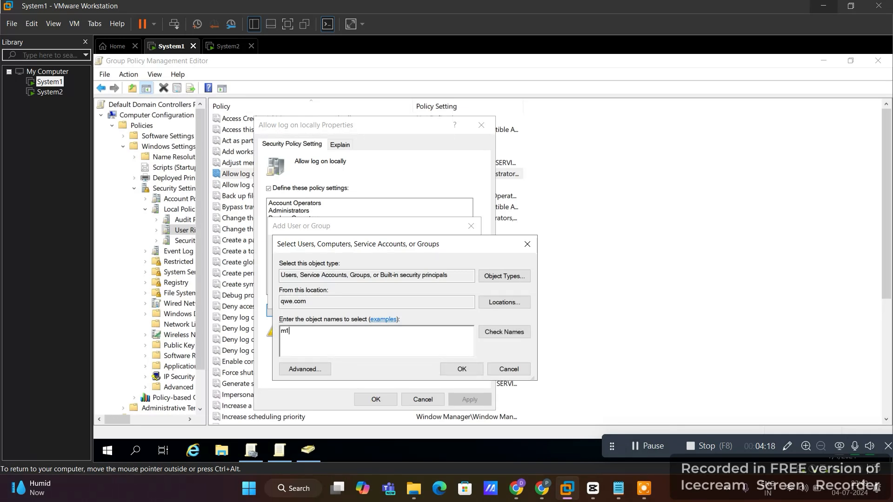
click(514, 334)
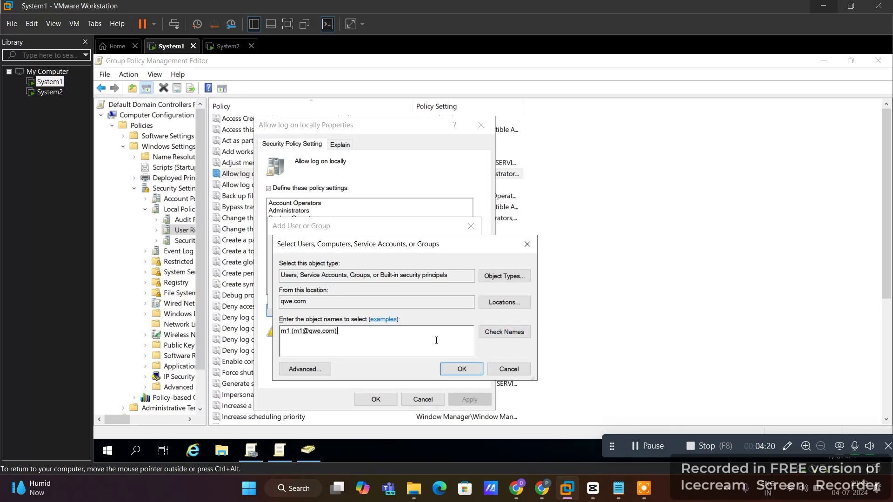
text(m3)
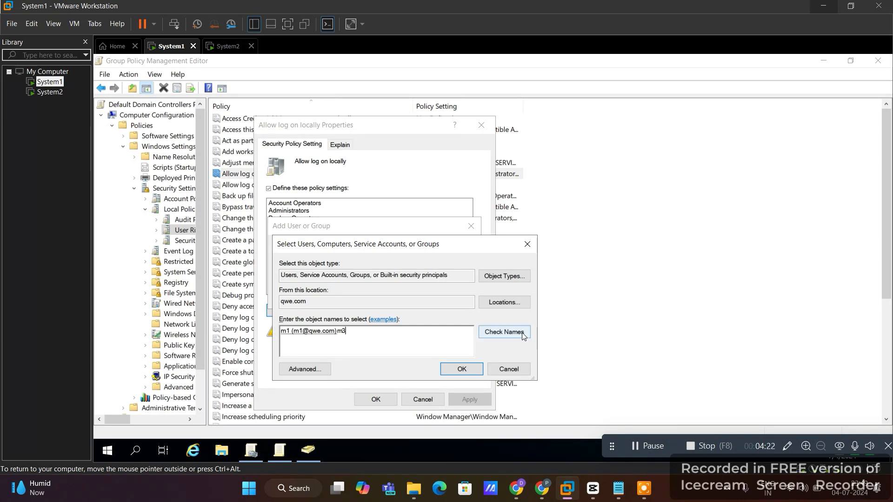
click(521, 333)
click(465, 370)
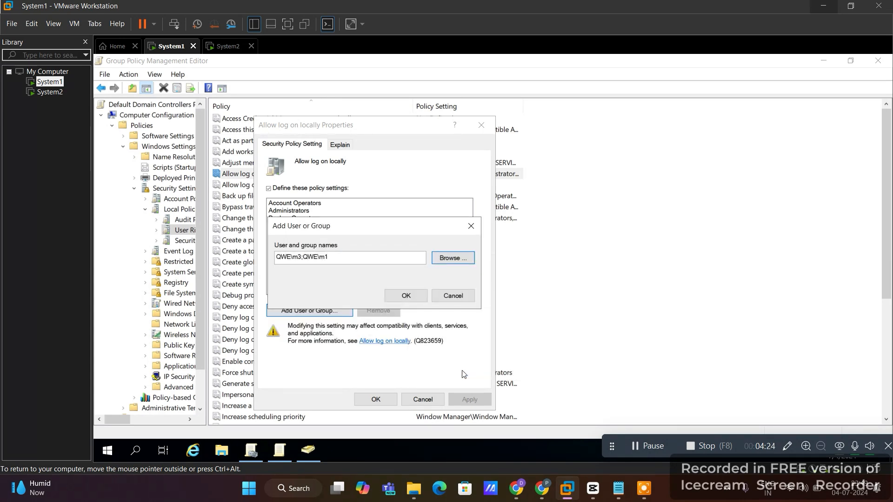
click(406, 295)
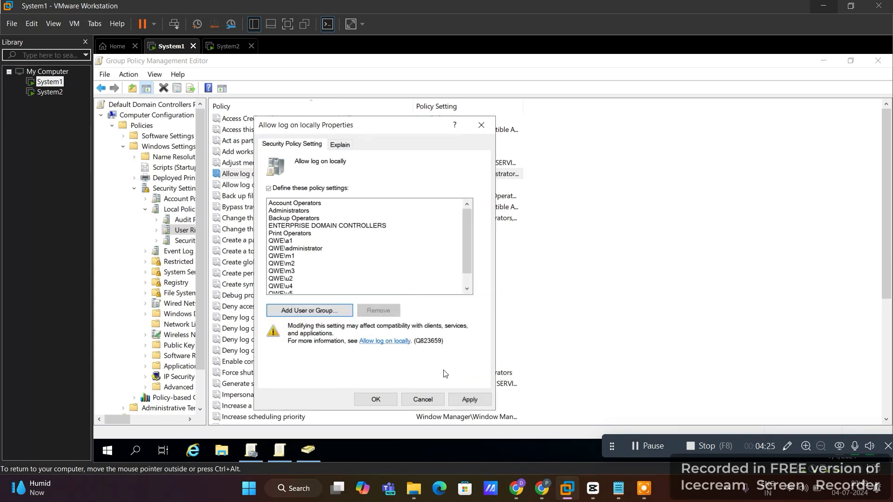
click(467, 404)
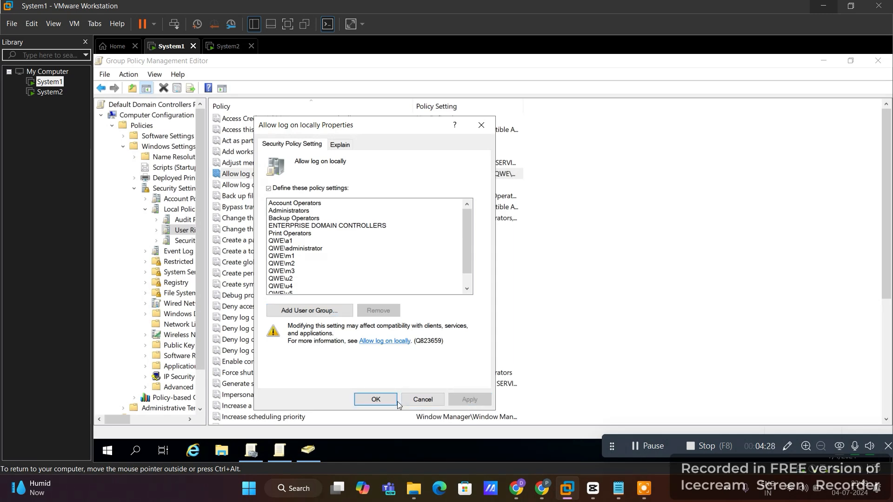
click(382, 400)
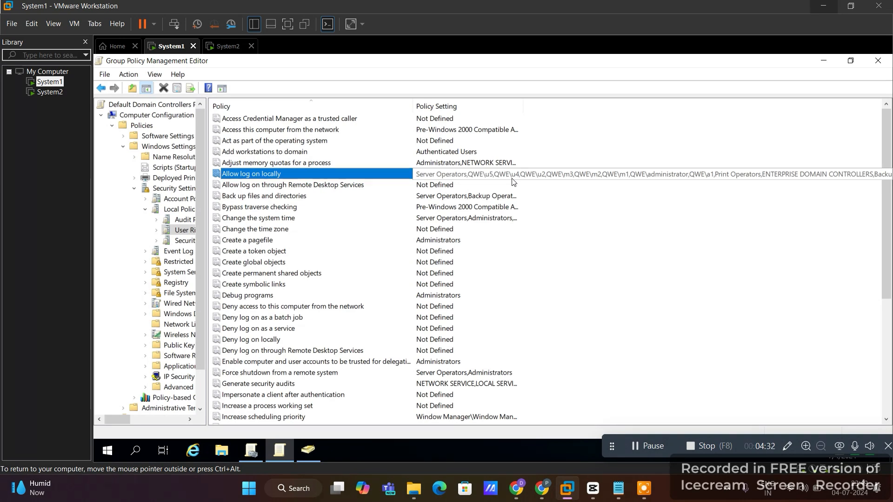
Run gpupdate /force on System1 and return to the desktop once it completes.
key(super+r)
text(gpu)
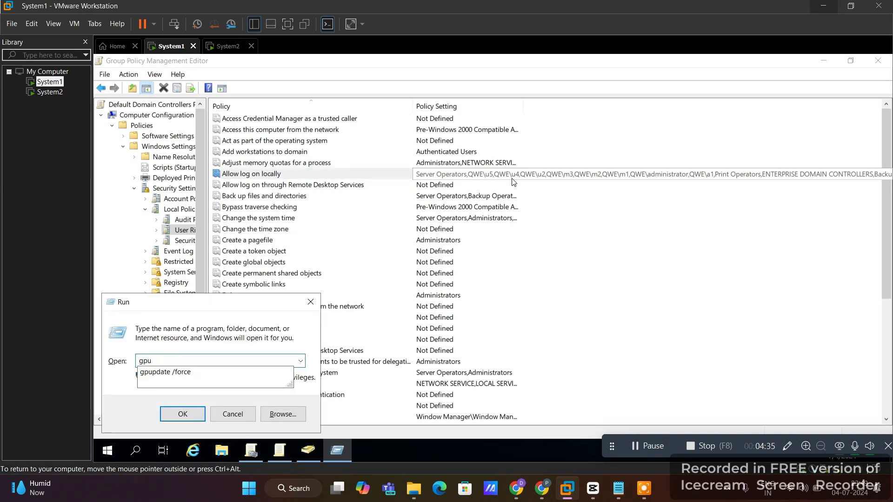
key(Down)
key(Return)
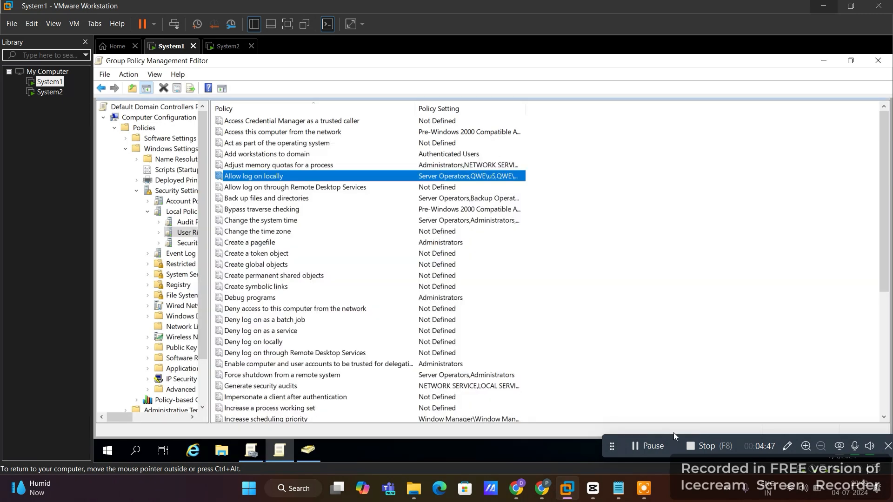
click(654, 447)
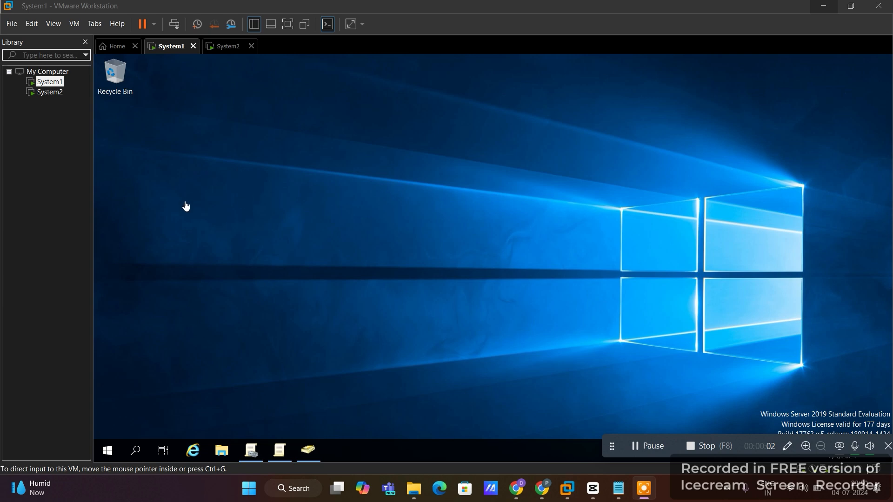
Switch user on System1 and sign in as domain user m3 via Other user.
click(173, 23)
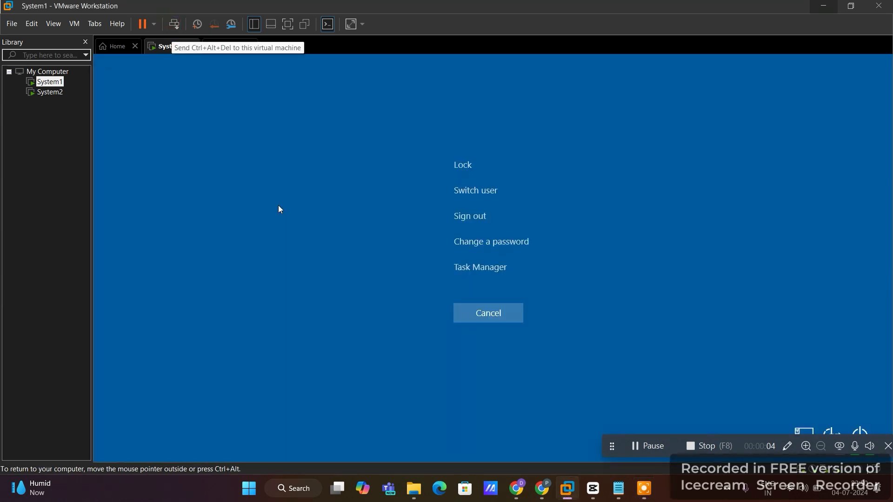
click(474, 197)
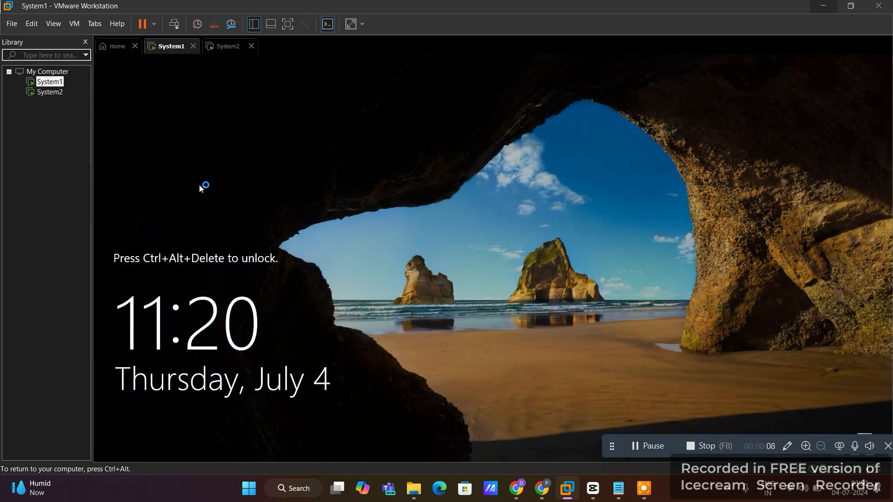
click(173, 25)
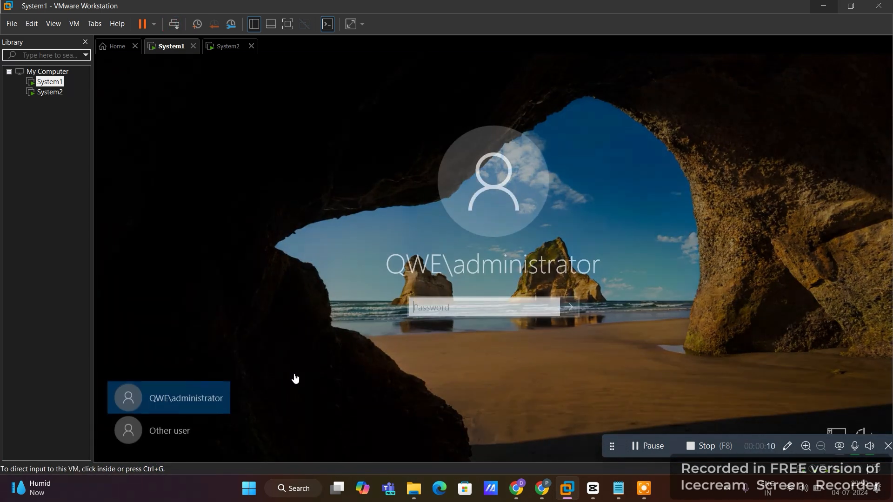
click(180, 432)
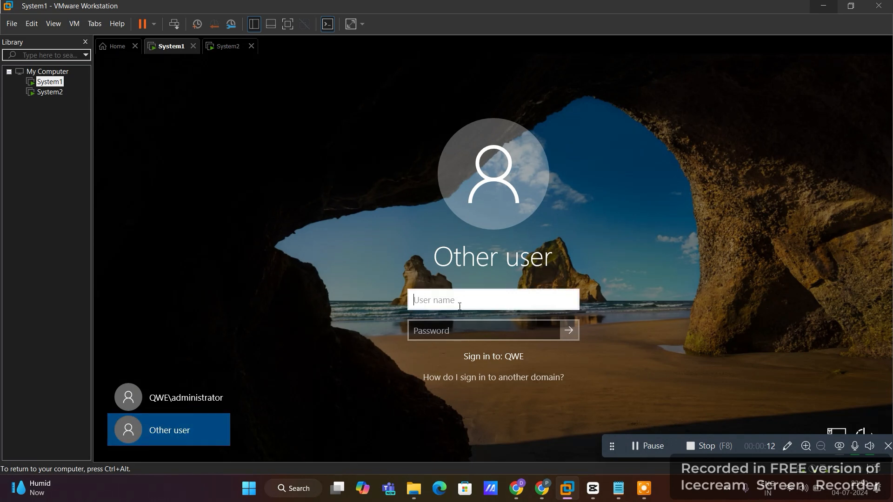
text(m3)
key(Return)
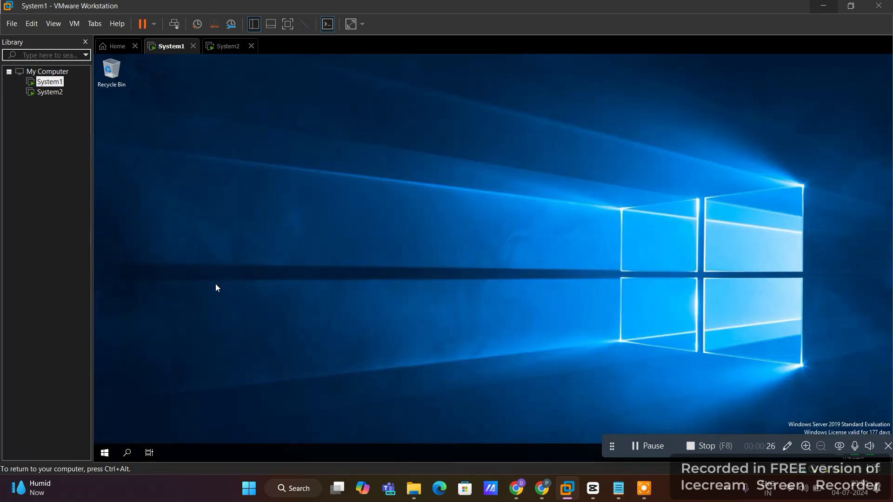
Run dsa.msc and approve the UAC prompt with the administrator account's credentials.
key(super+r)
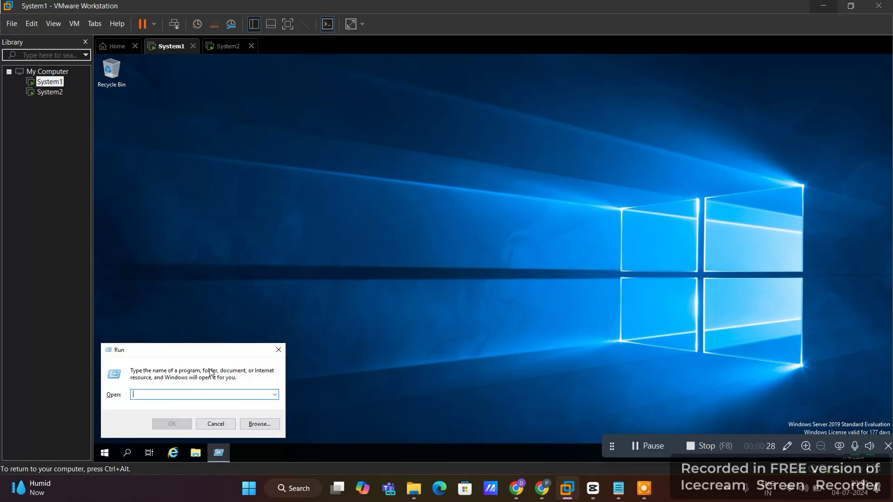
text(dsa.msc)
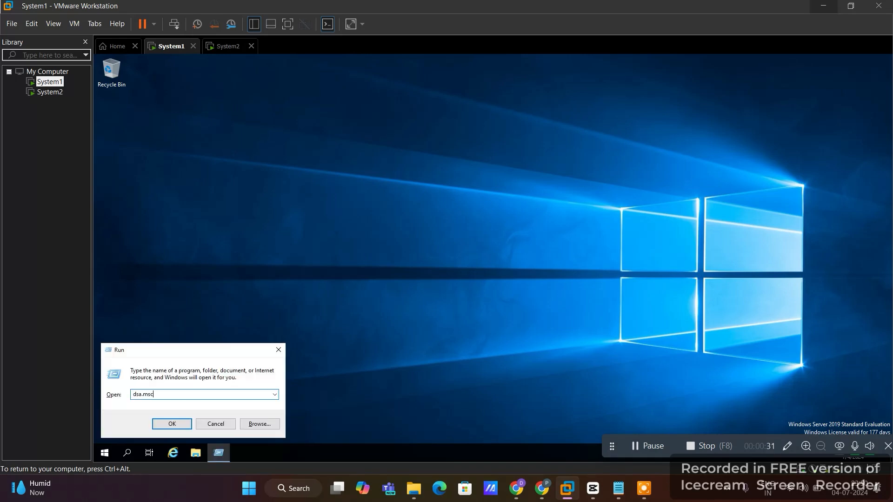
key(Return)
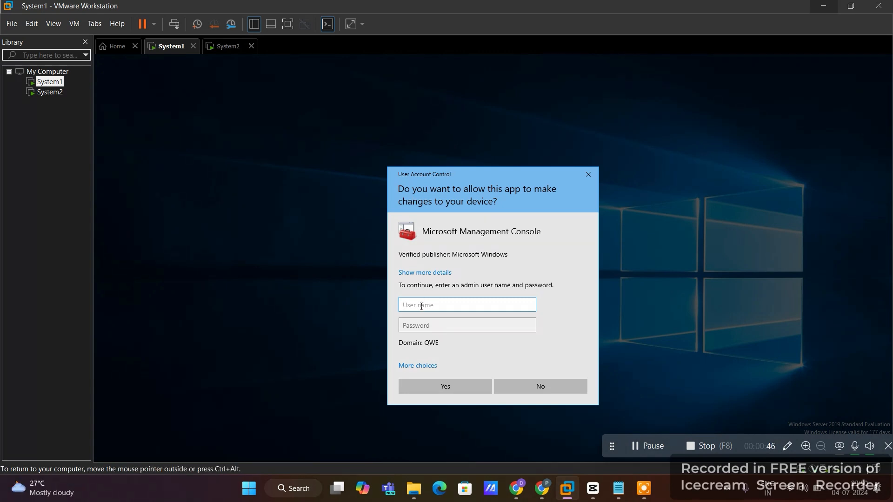
text(administrator)
key(Tab)
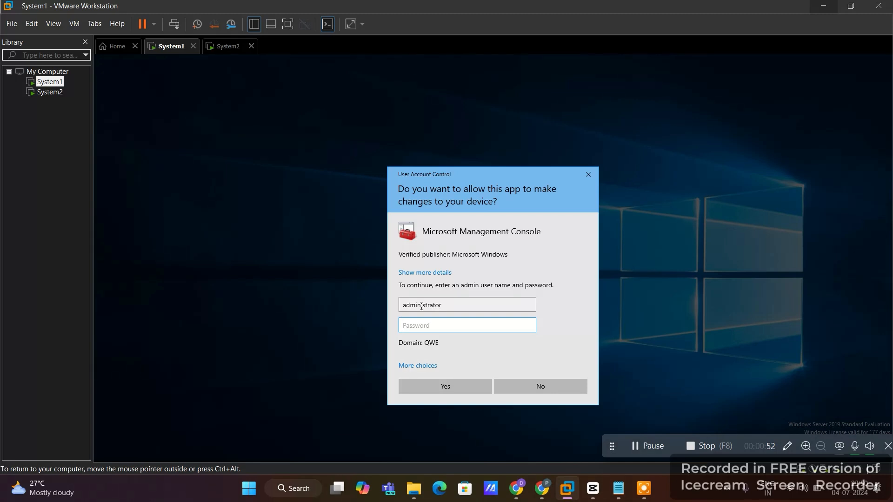
text(•••••••)
click(430, 386)
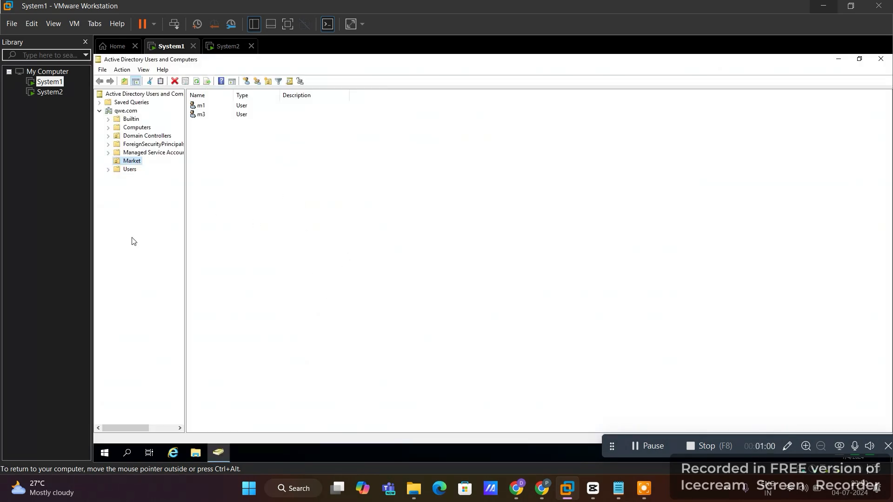
Create user m4 in Market with 'must change password at next logon' cleared.
click(246, 81)
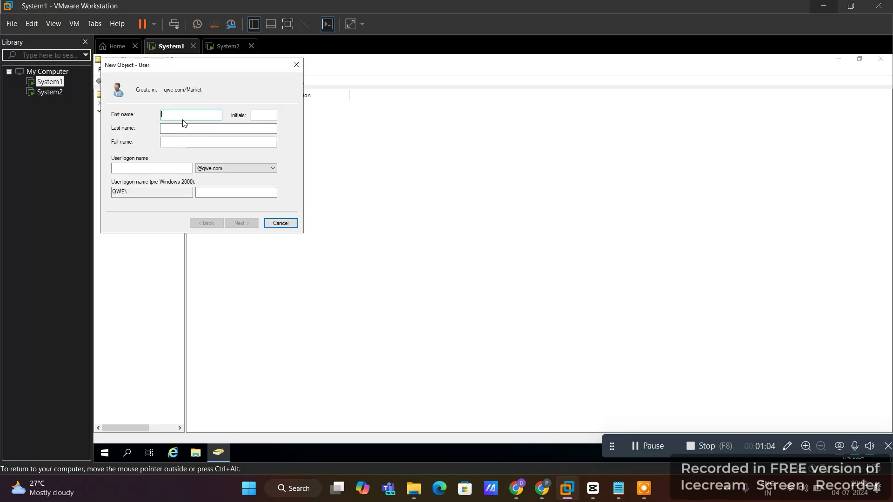
text(m4)
click(153, 168)
text(m)
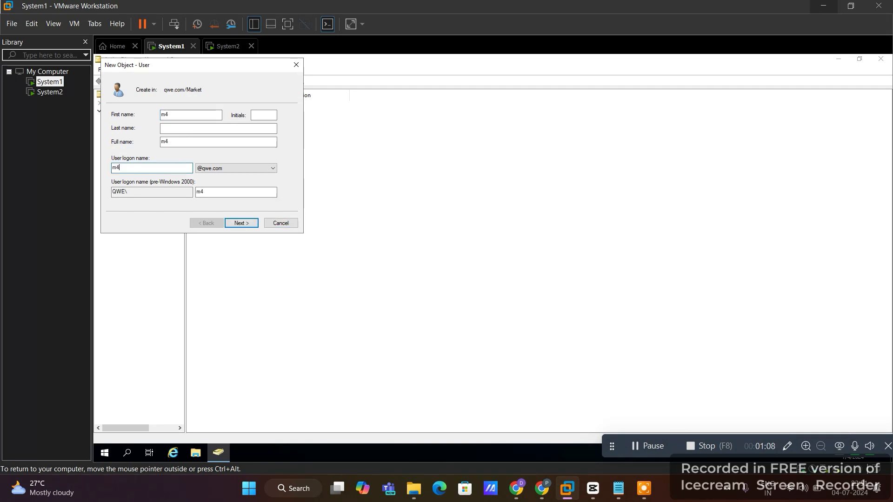
click(230, 225)
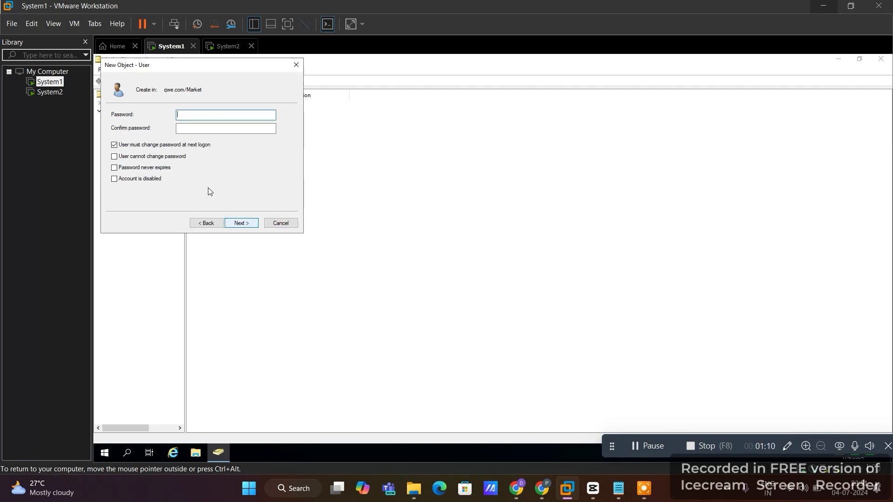
click(140, 147)
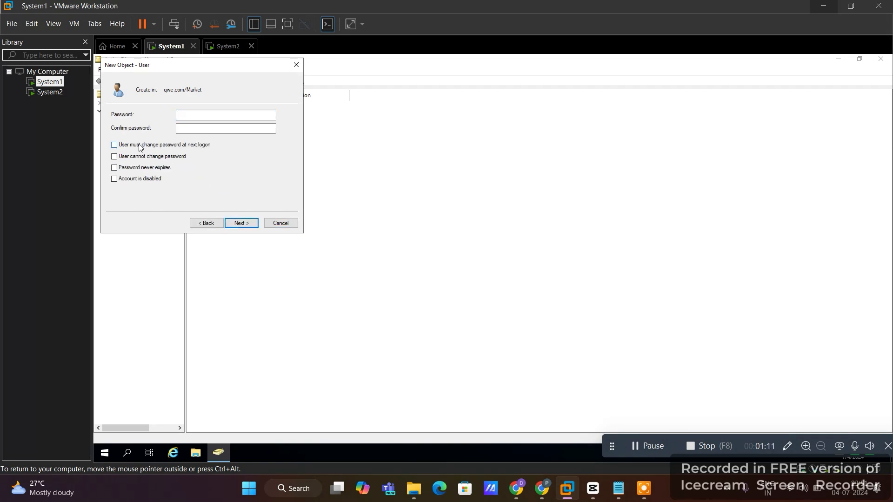
click(245, 226)
click(243, 224)
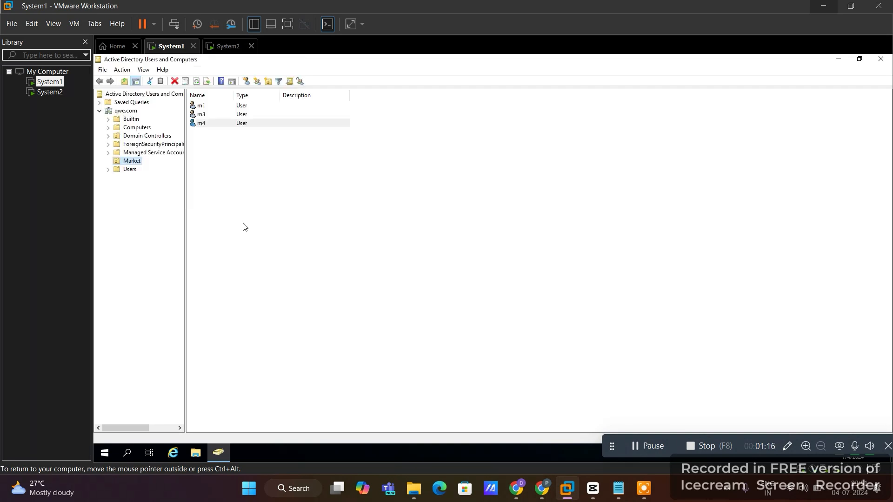
click(254, 198)
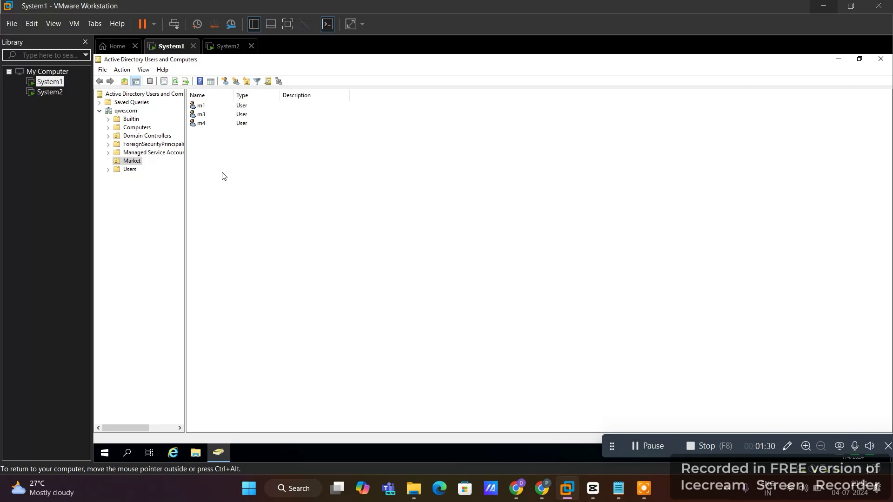
Delete user m4 from Market, leaving only m1 and m3.
click(212, 125)
right_click(213, 127)
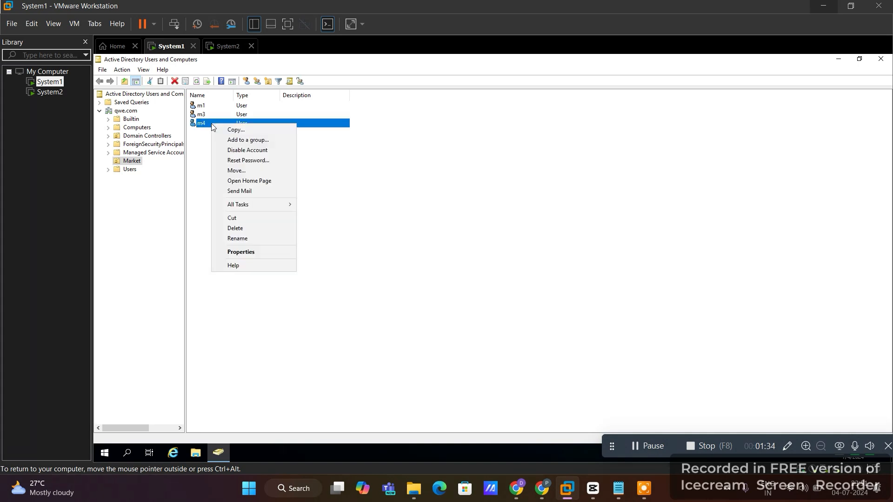
click(252, 230)
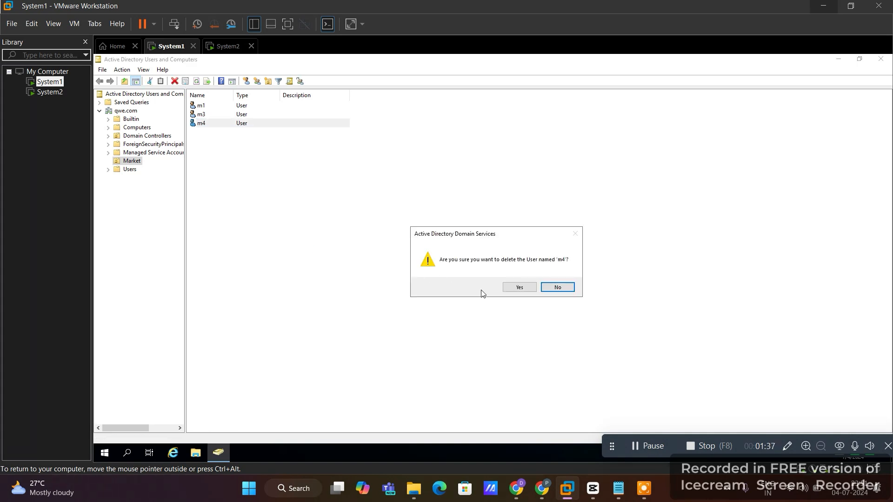
click(515, 289)
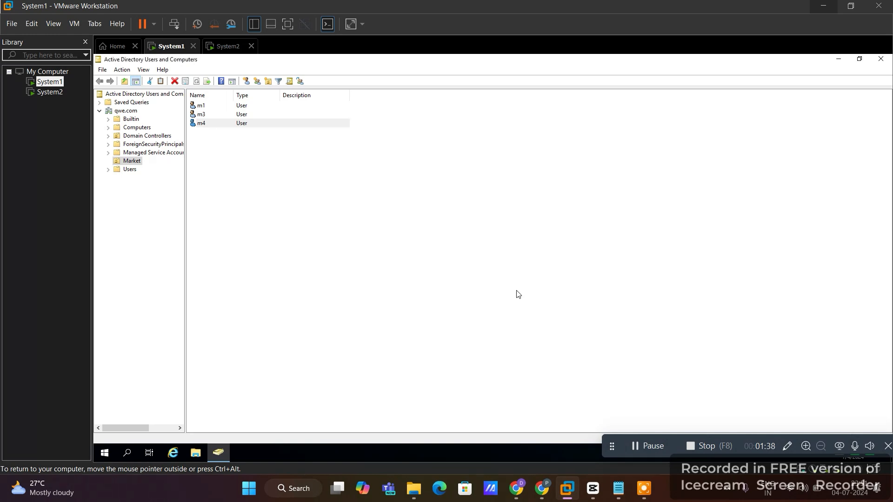
click(348, 249)
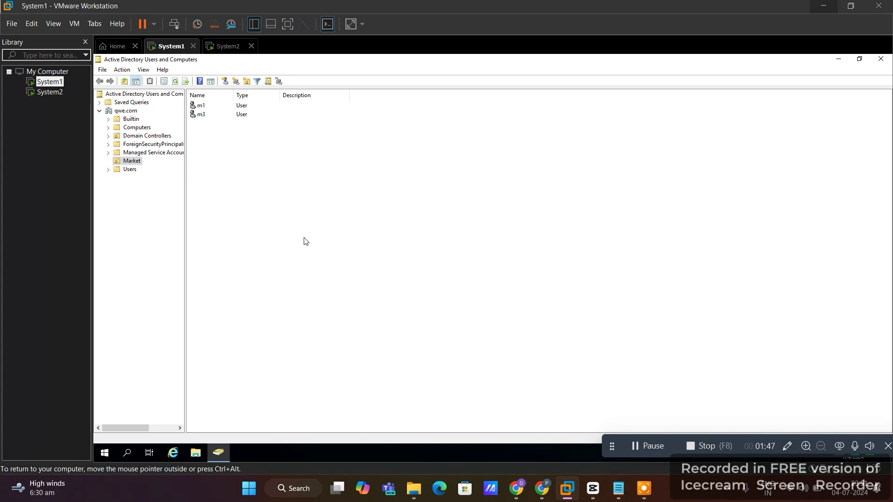
Minimize the console, switch to the System2 machine, and sign in there as domain user m3.
click(838, 60)
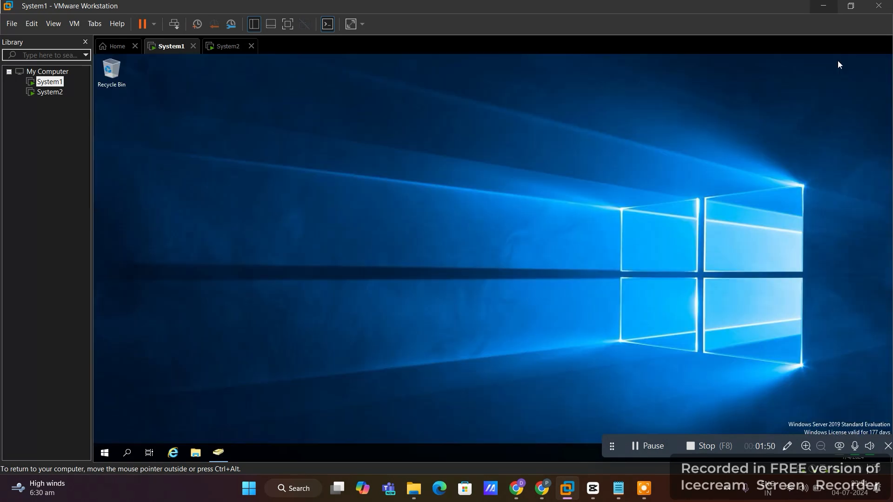
click(226, 48)
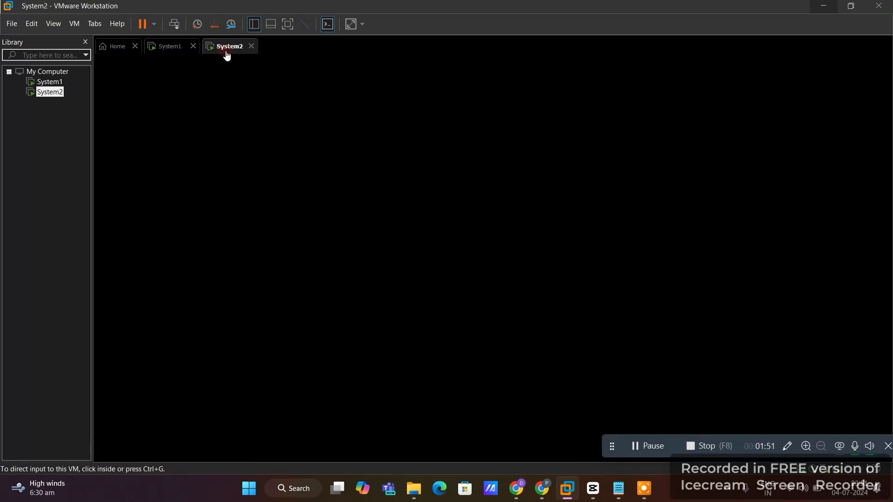
click(178, 24)
click(126, 444)
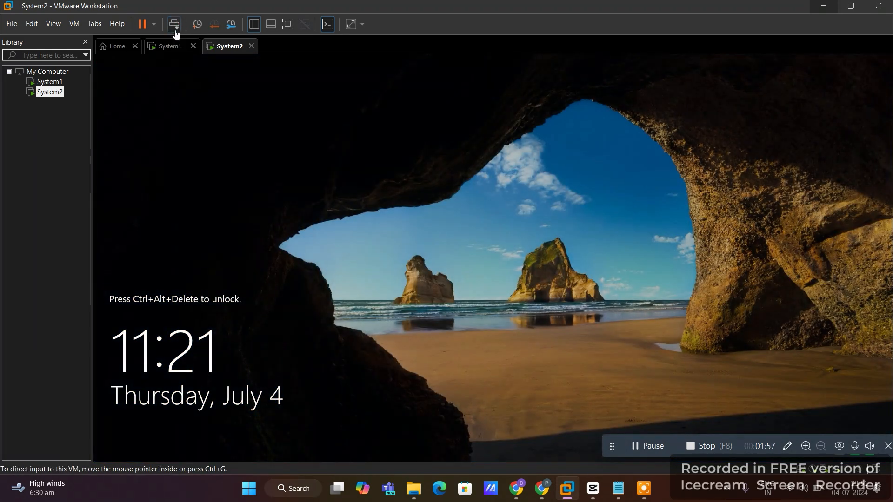
click(174, 28)
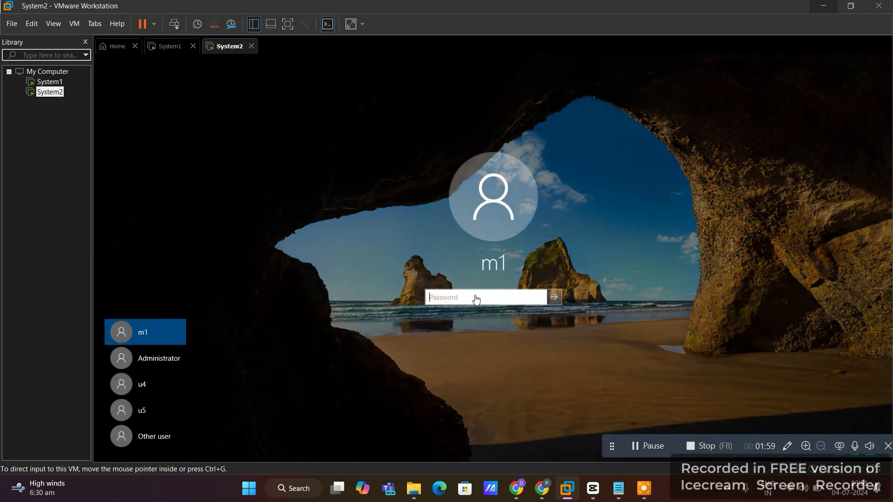
click(155, 435)
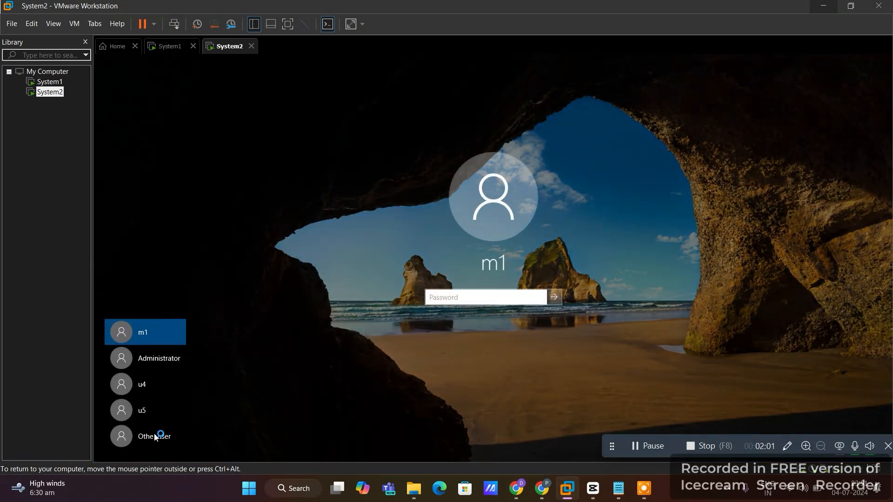
click(486, 292)
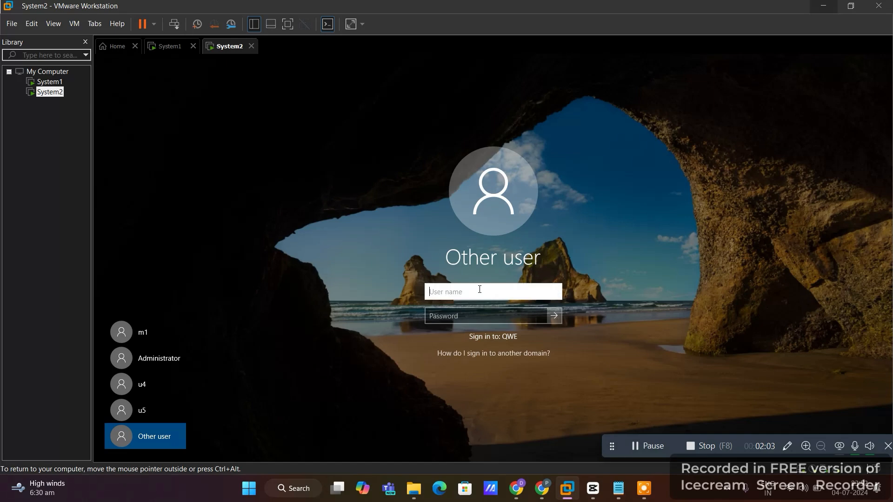
text(m3)
key(Return)
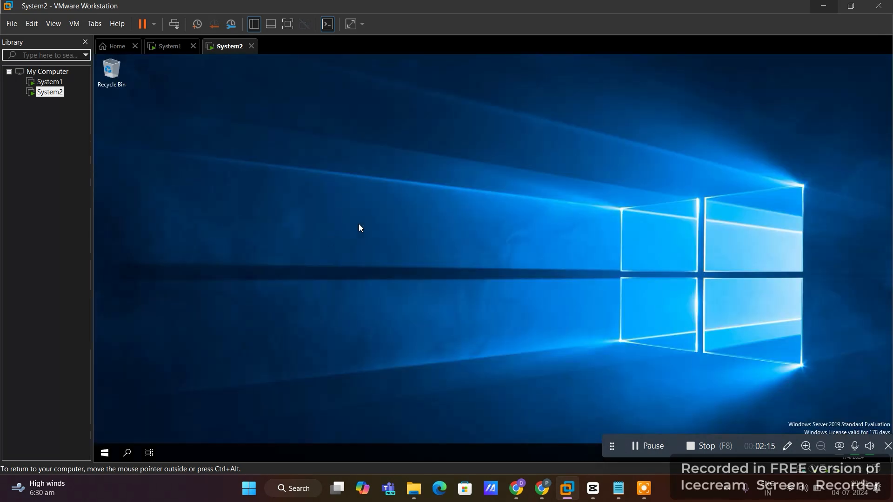
Try running dsa.msc from the Run prompt on System2 and dismiss the cannot-find error.
key(super+r)
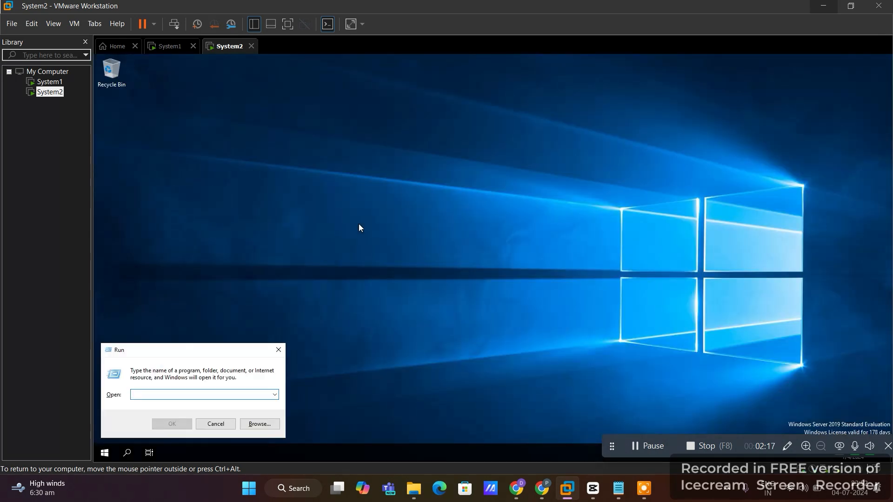
text(dsa.msc)
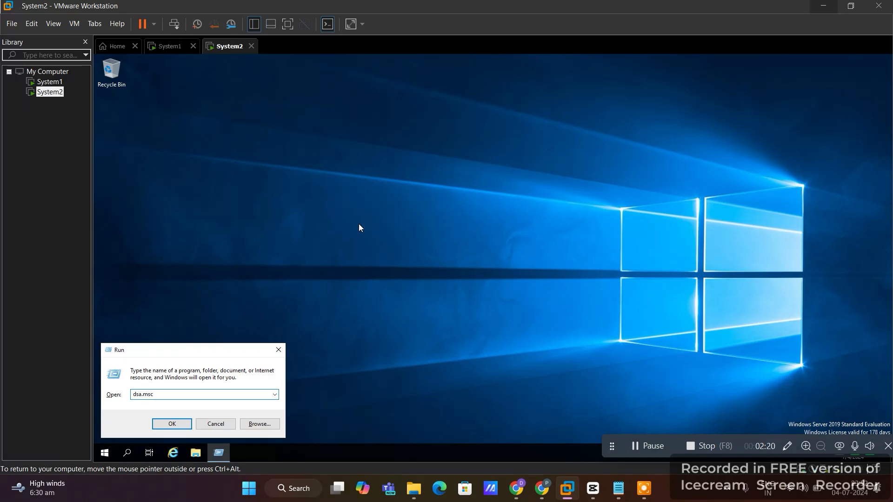
key(Return)
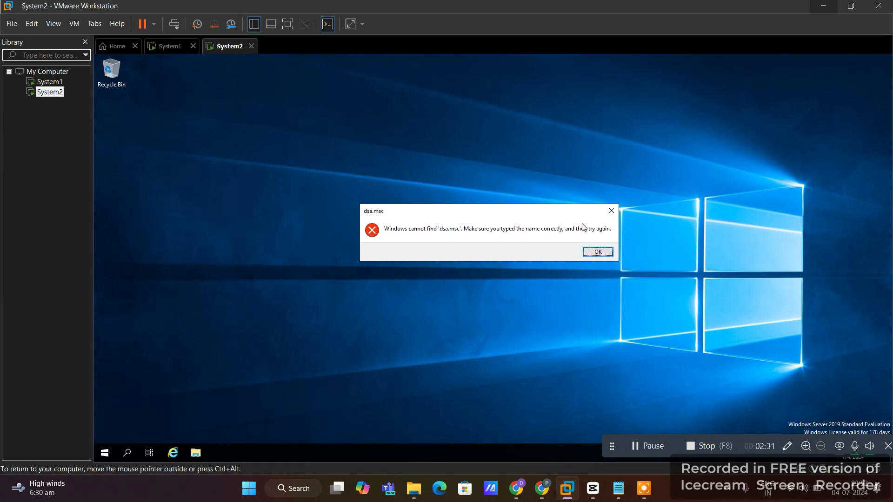
click(600, 252)
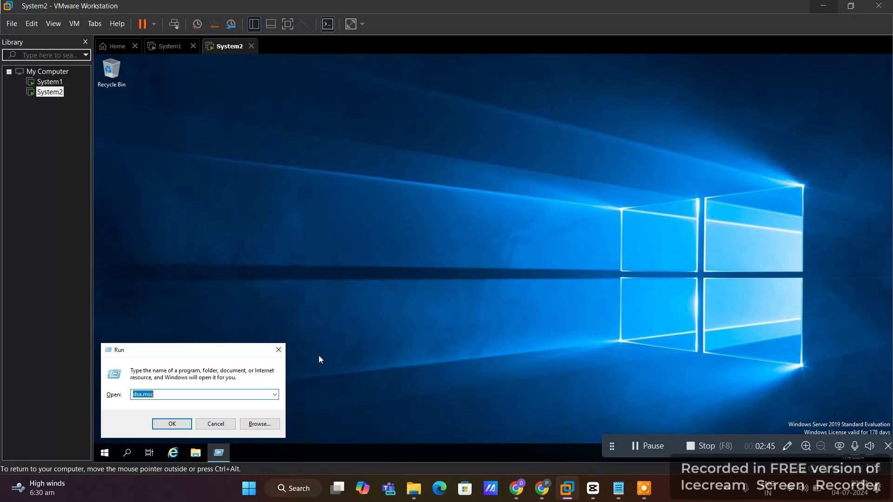
key(Return)
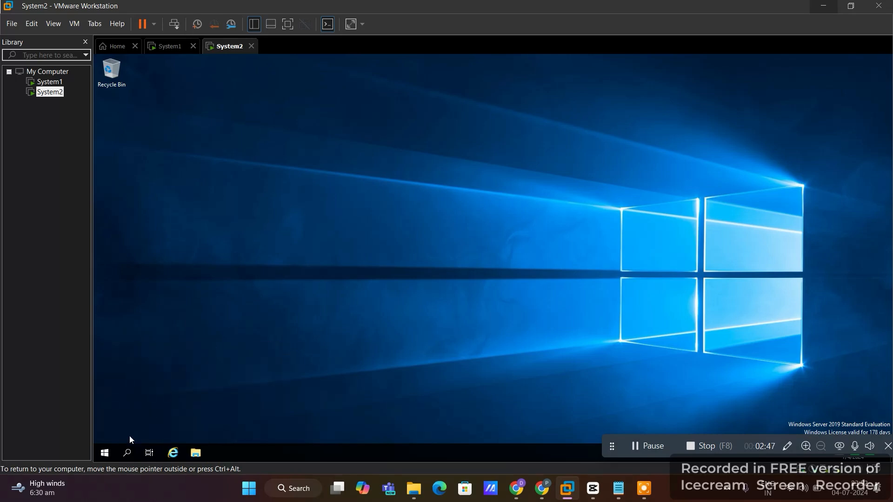
Check Server Manager's Tools list on System2, then return to the System1 machine.
click(104, 452)
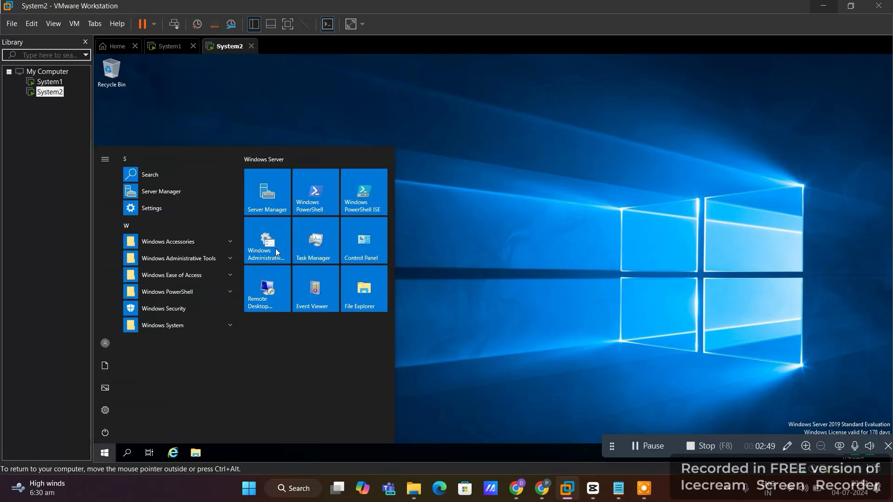
click(268, 191)
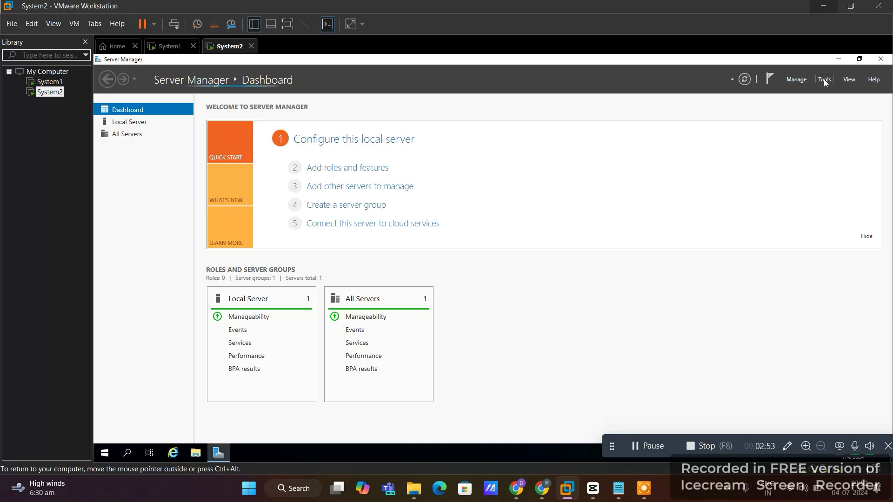
click(824, 80)
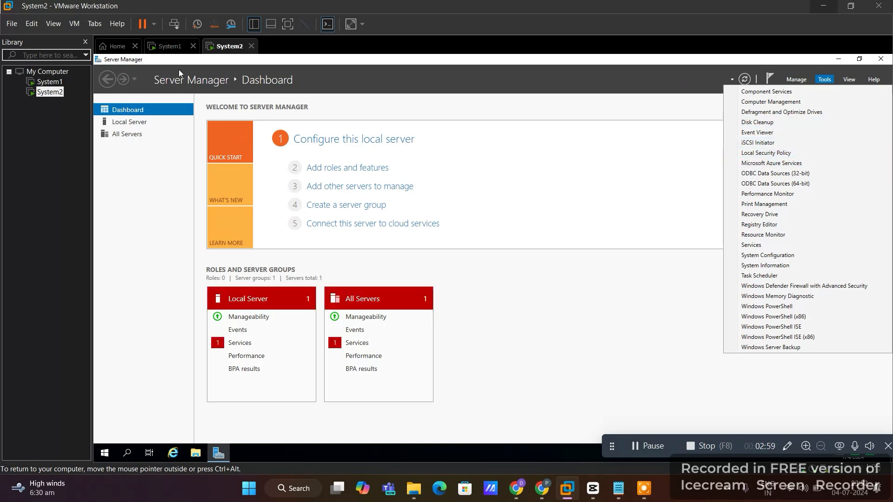
click(166, 46)
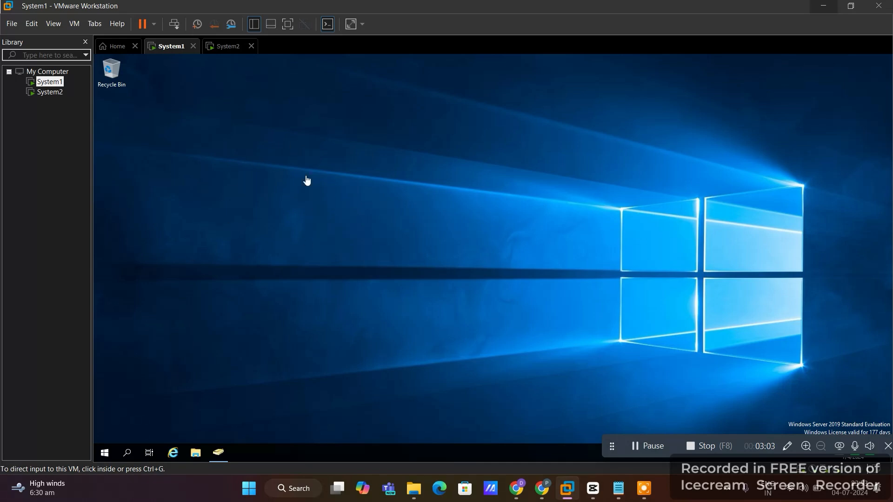
Launch Server Manager on System1, approving with the administrator account and password, and open its Tools menu.
click(107, 454)
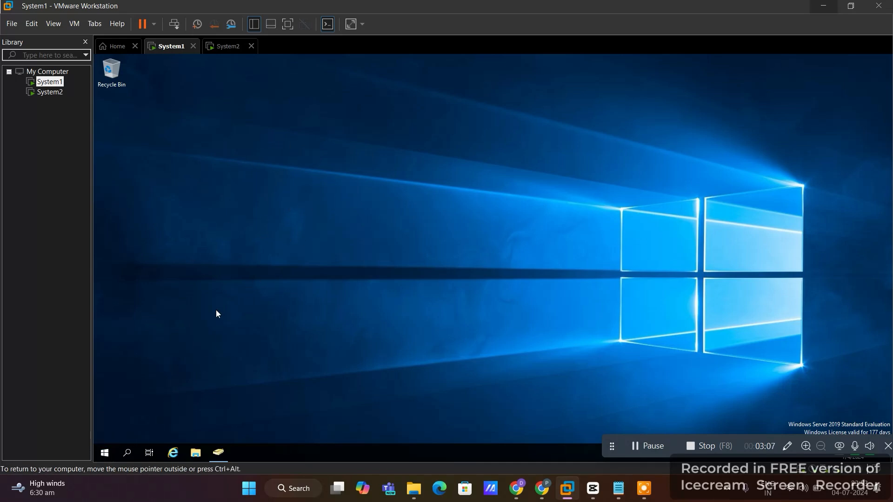
click(100, 456)
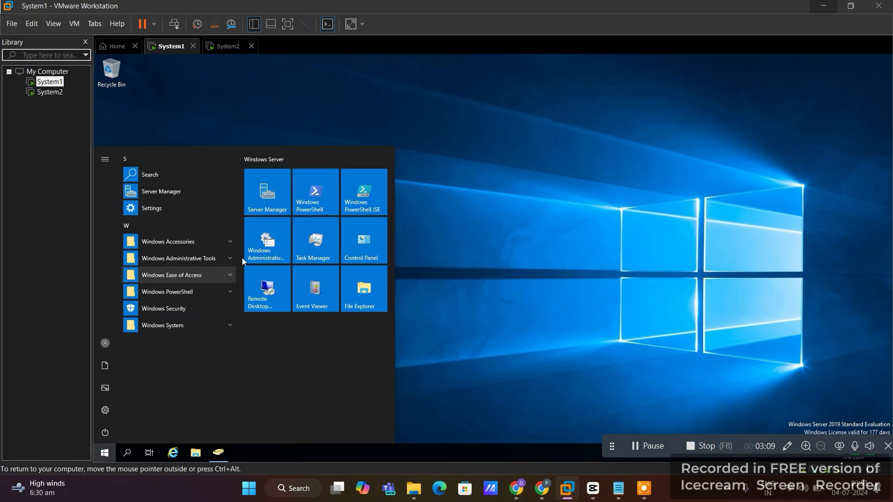
click(260, 211)
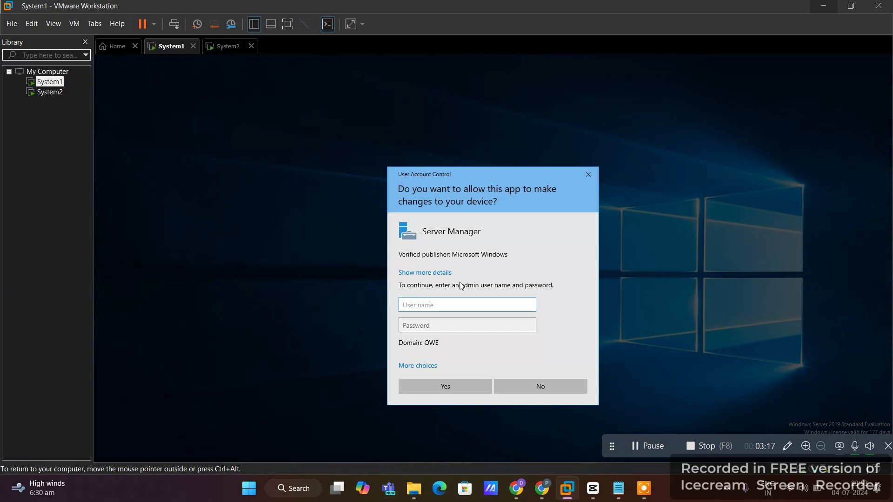
text(administrator)
key(Tab)
text(*****)
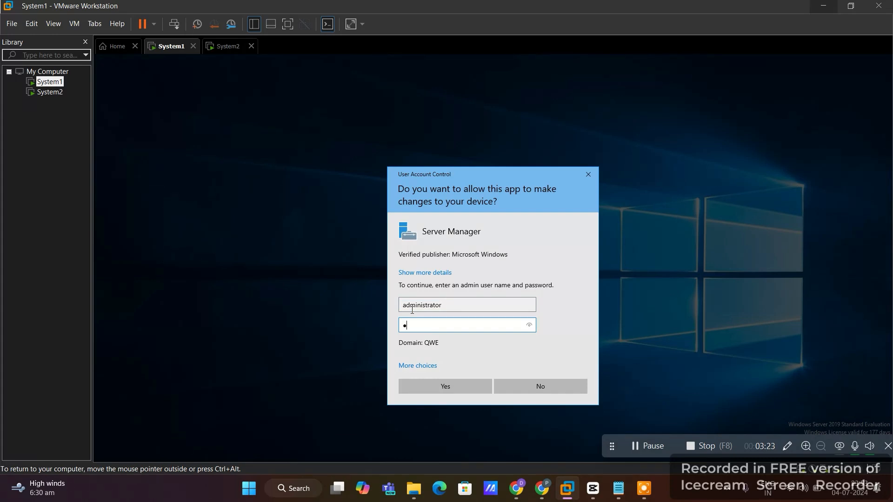
text(**)
key(Return)
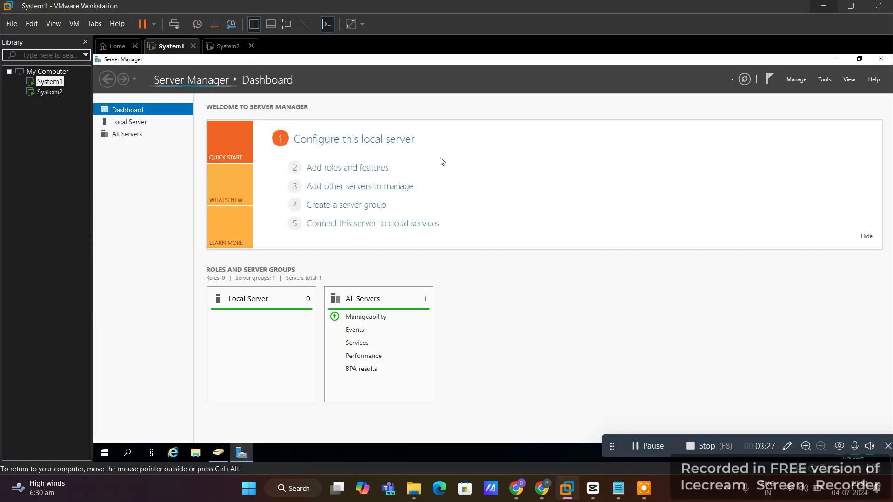
click(827, 80)
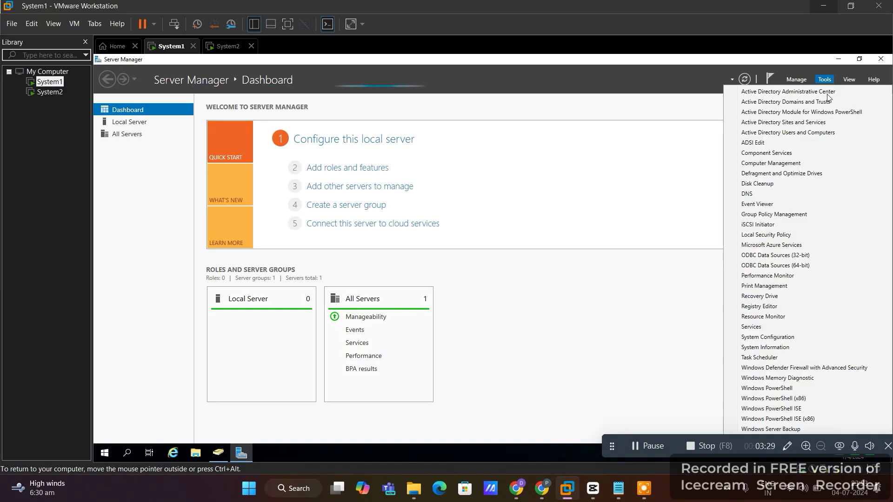